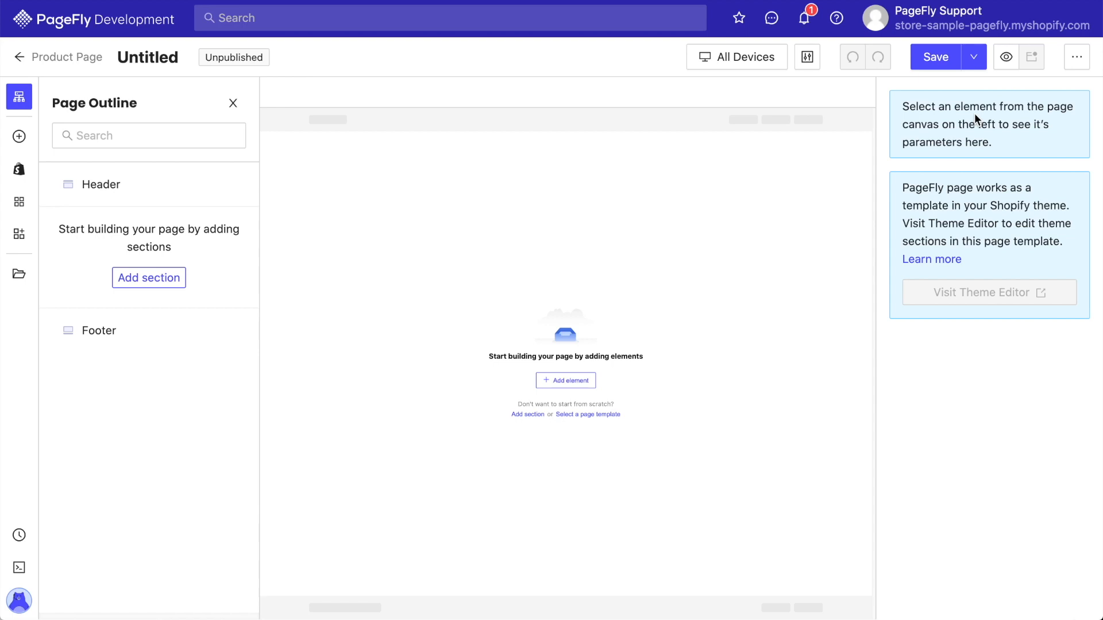
Assign this page to the Back pack - Bearie product and save the assignment.
left_click(1078, 56)
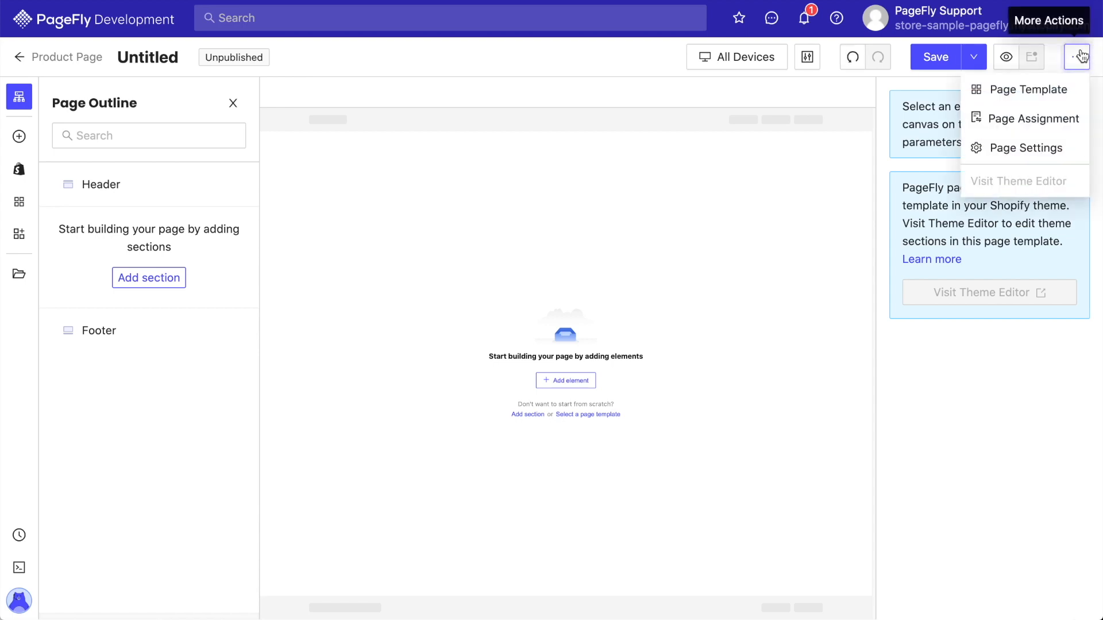
left_click(1041, 120)
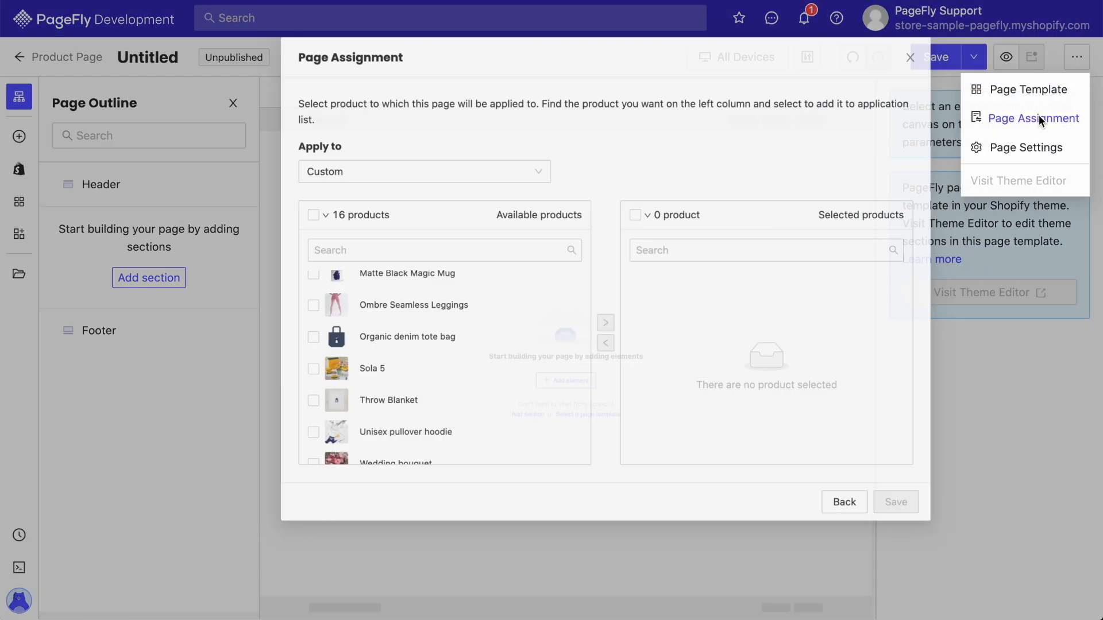
scroll(495, 307, "up", 6)
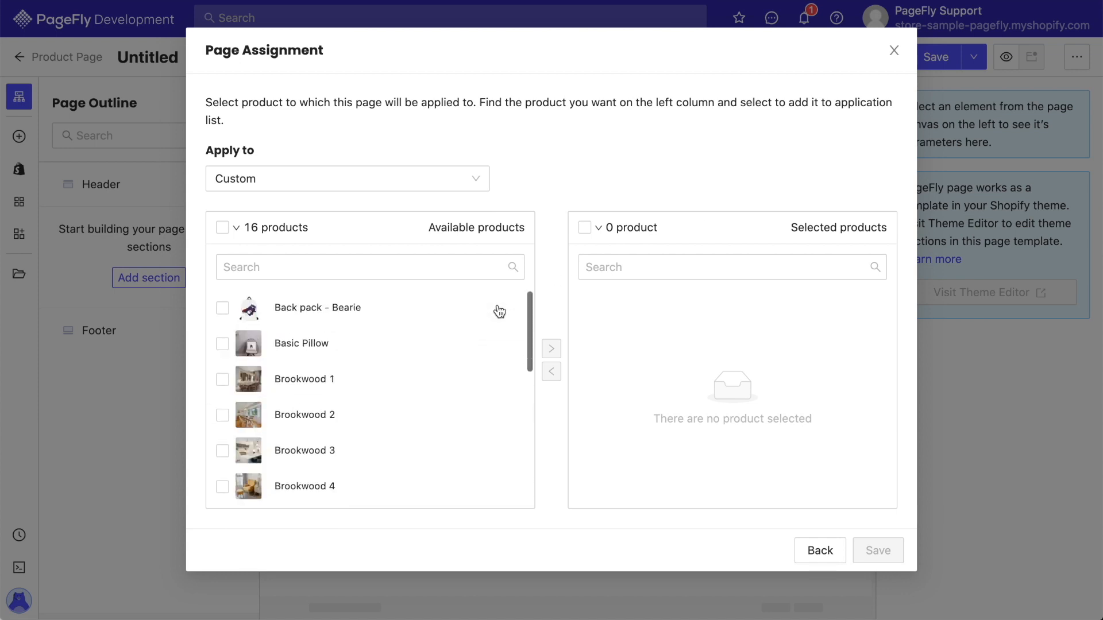
left_click(445, 306)
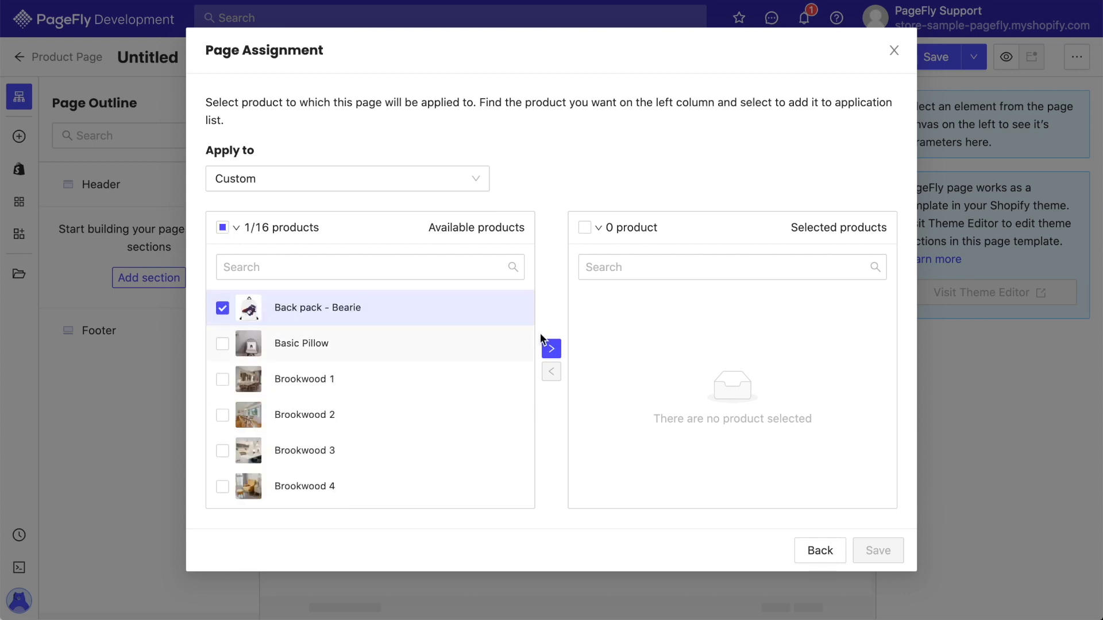
left_click(553, 349)
left_click(866, 542)
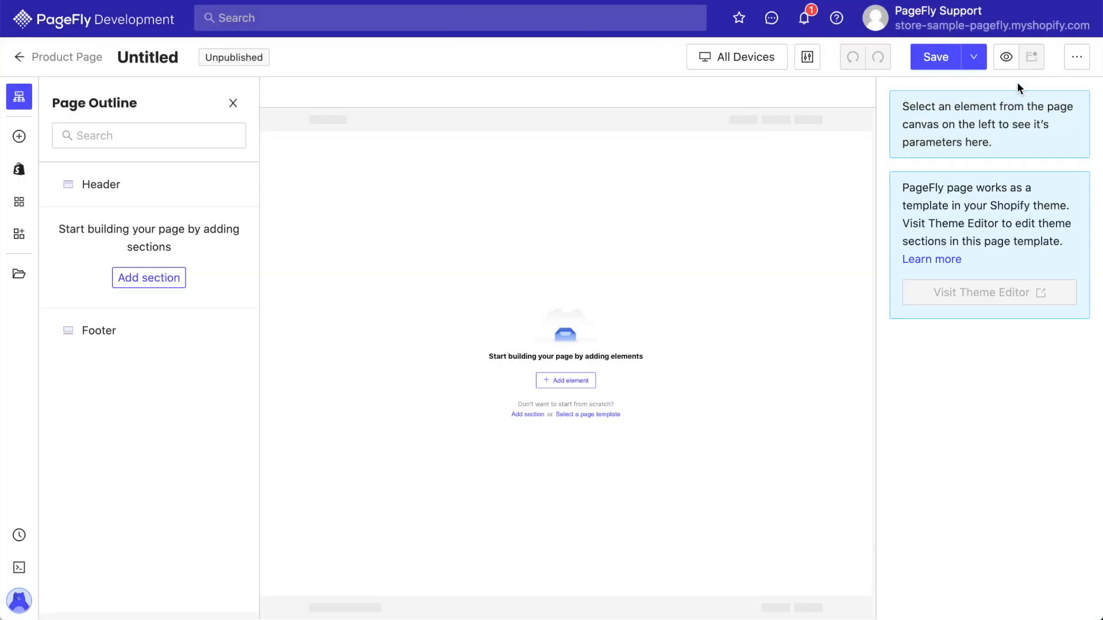
Browse the Product Page category of page templates without picking one.
left_click(1077, 57)
left_click(1049, 92)
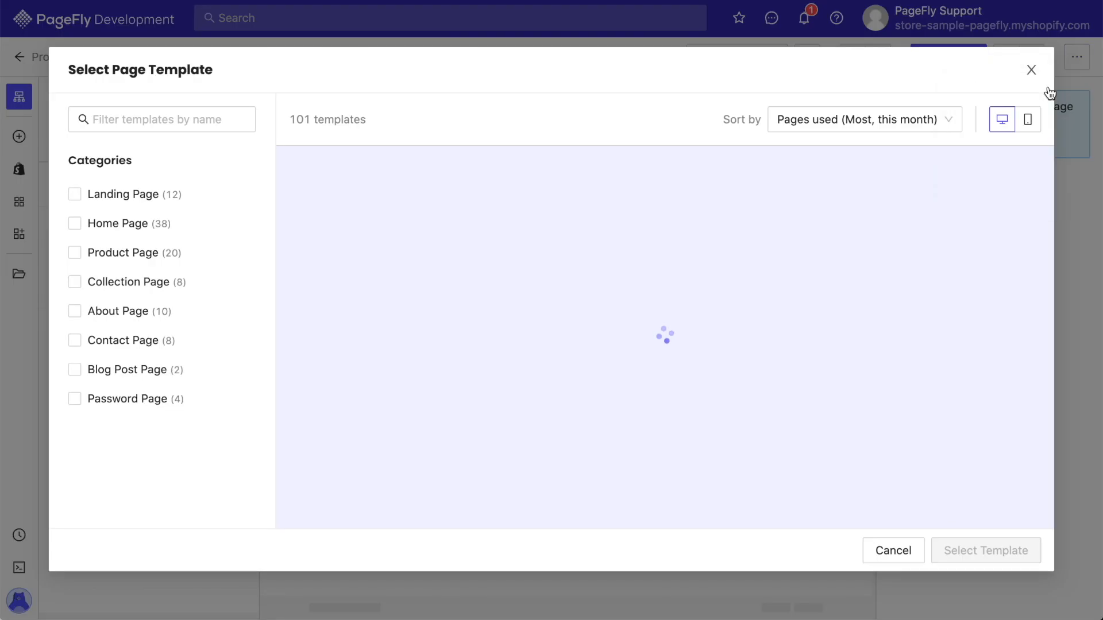
left_click(161, 259)
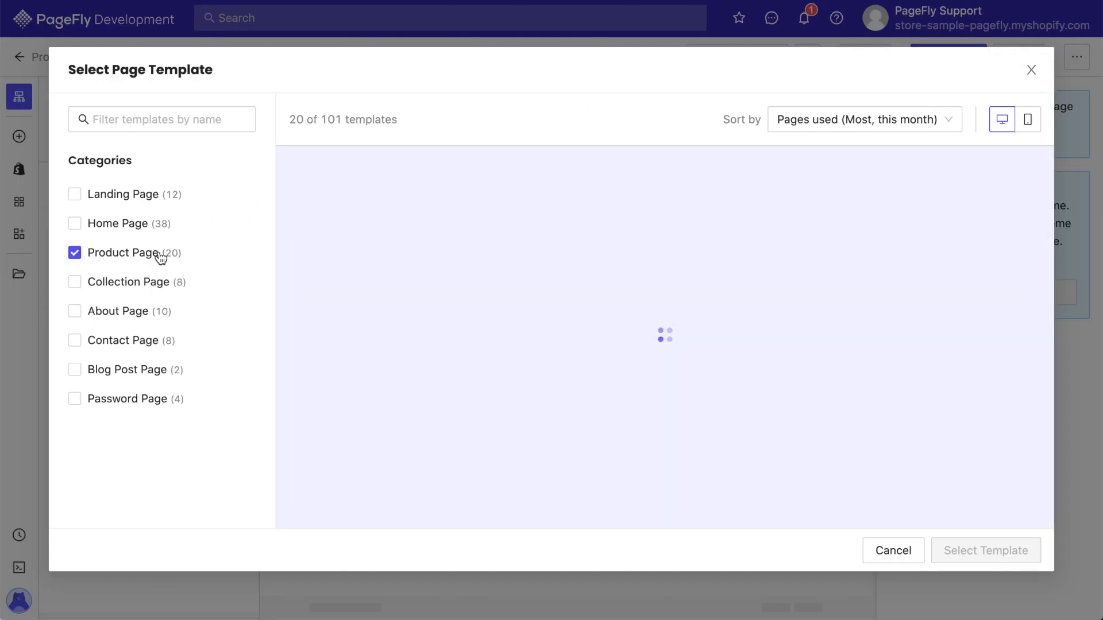
scroll(394, 308, "down", 15)
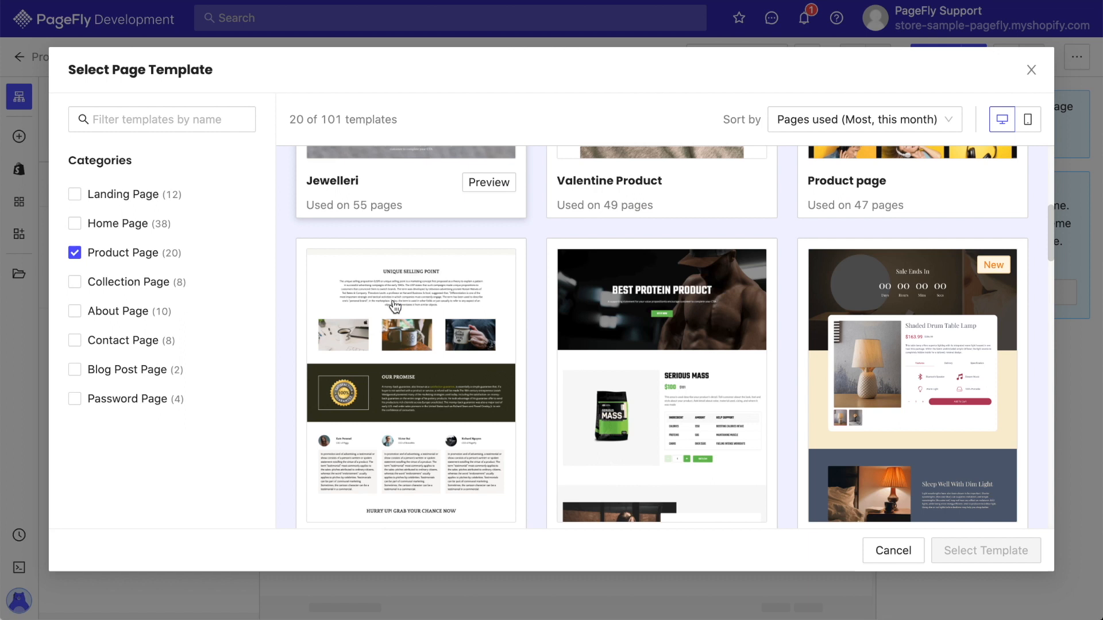
scroll(394, 308, "down", 20)
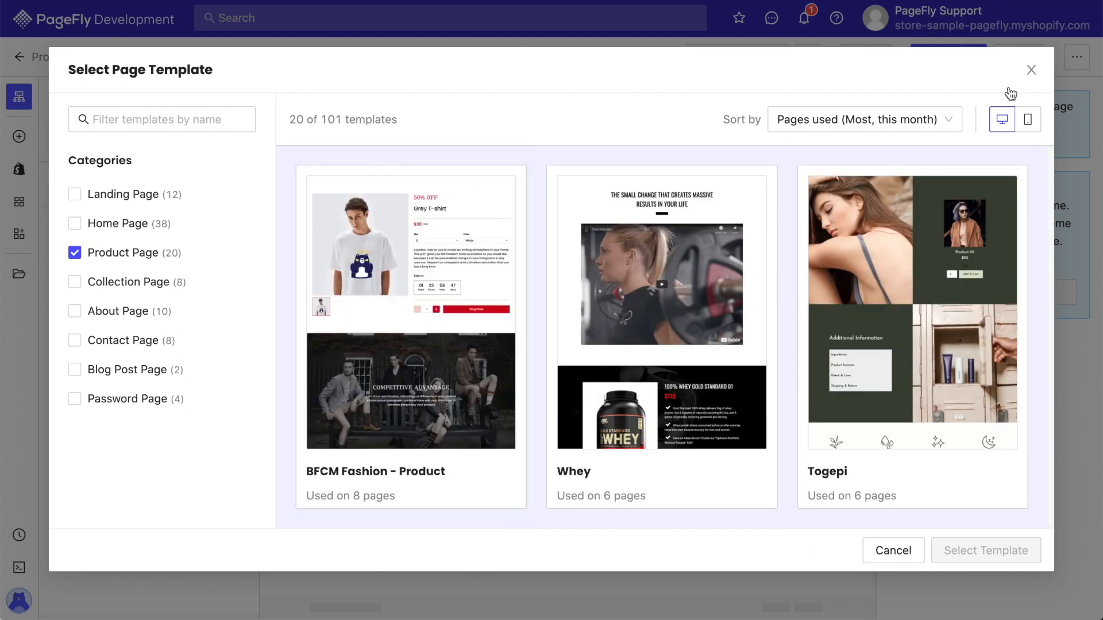
left_click(1029, 71)
Add a Product Details element with media beside details, and set its media list to Image thumbnails.
left_click(26, 177)
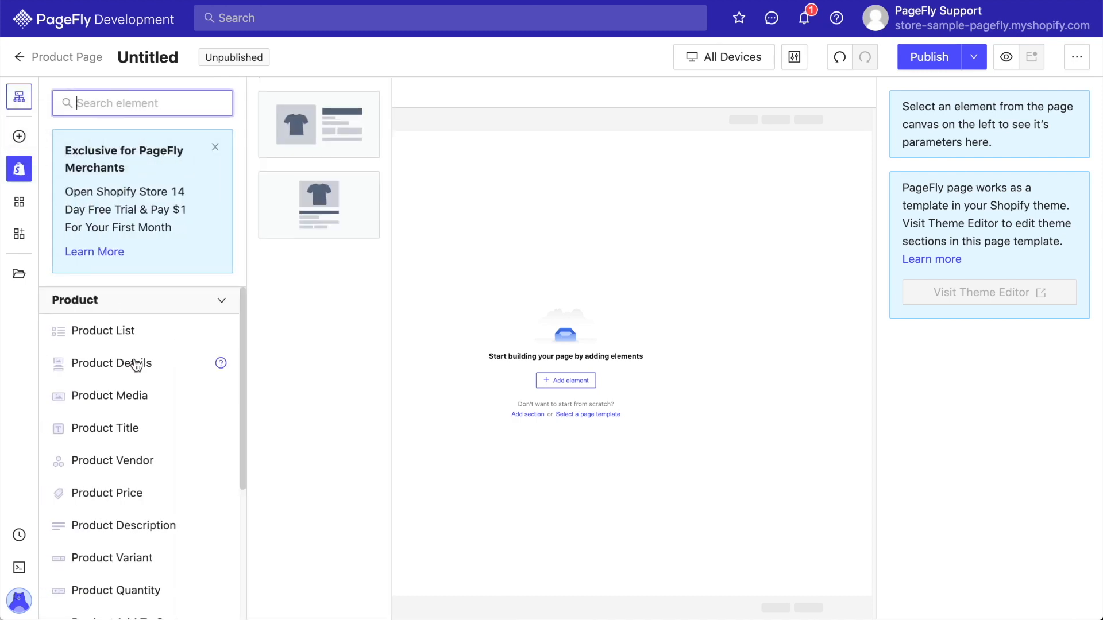
left_click(314, 126)
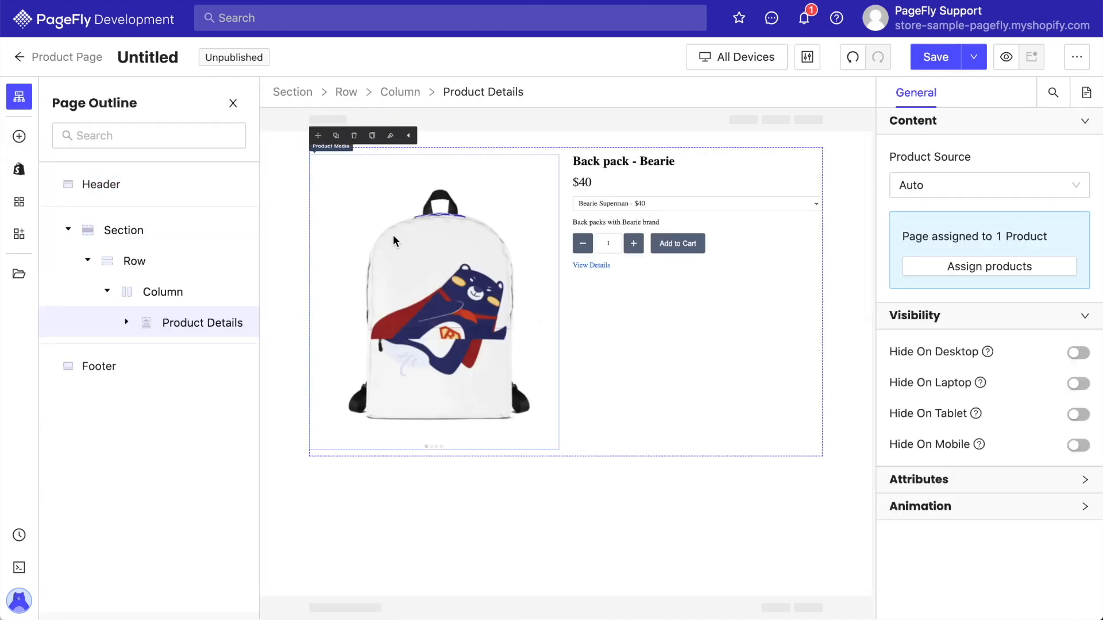
left_click(393, 234)
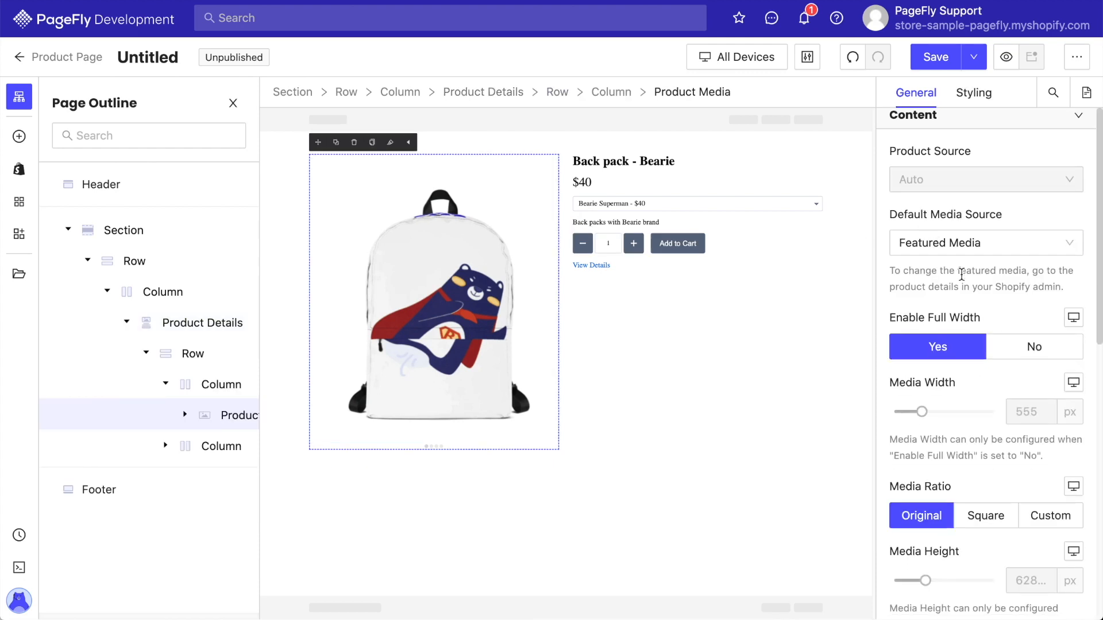
scroll(961, 276, "down", 8)
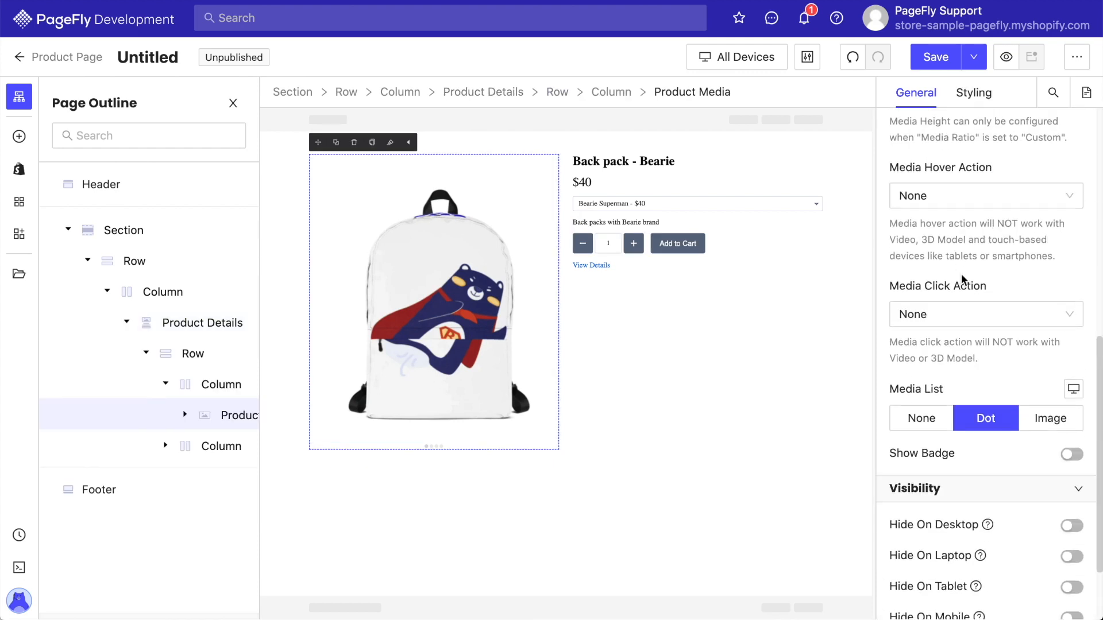
scroll(961, 278, "down", 3)
left_click(1056, 359)
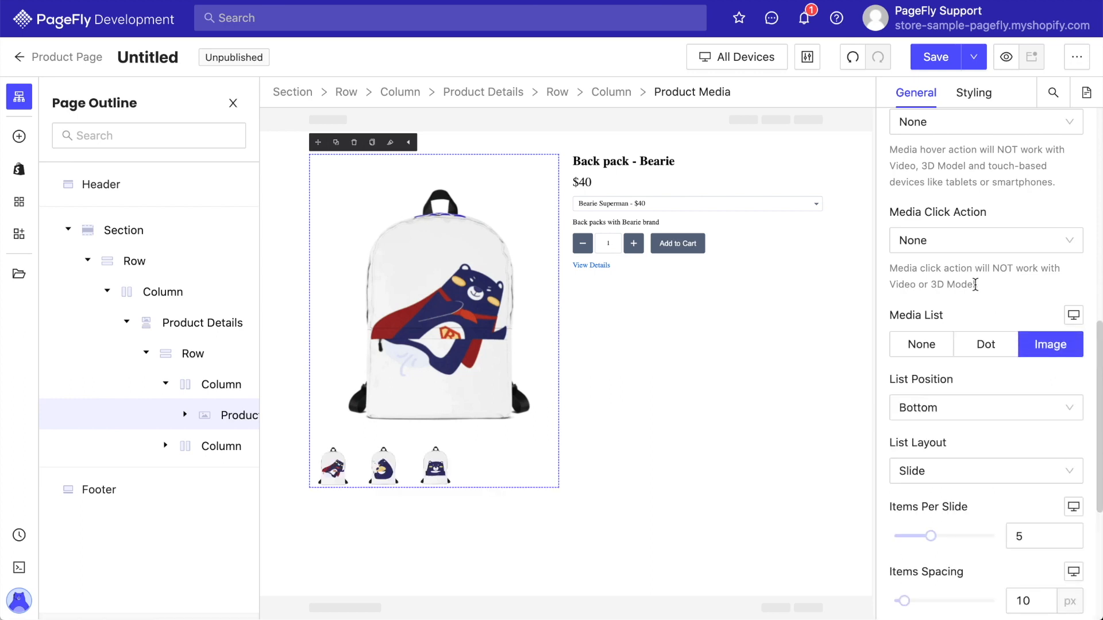
Set the Add to Cart button's background color to dark green rgb(65, 117, 5).
scroll(974, 219, "up", 8)
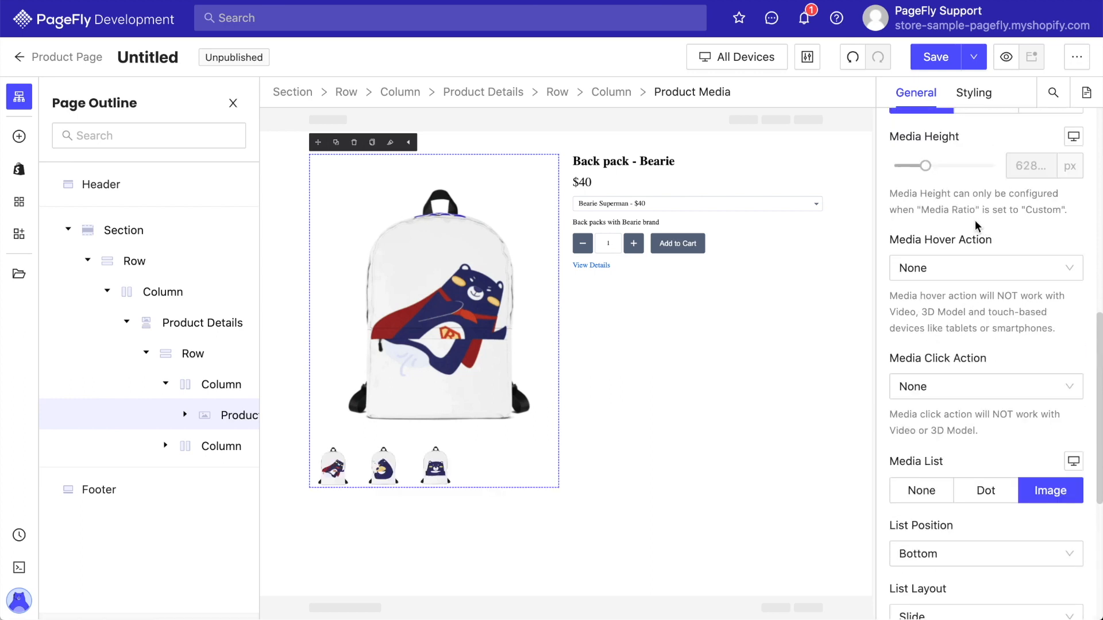
left_click(690, 199)
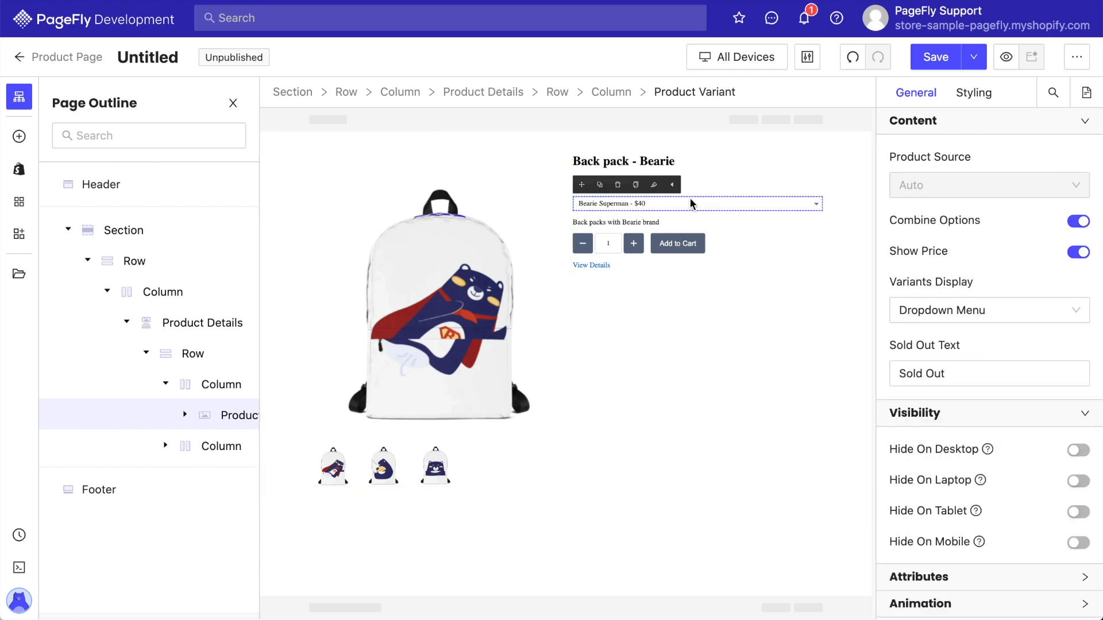
left_click(675, 241)
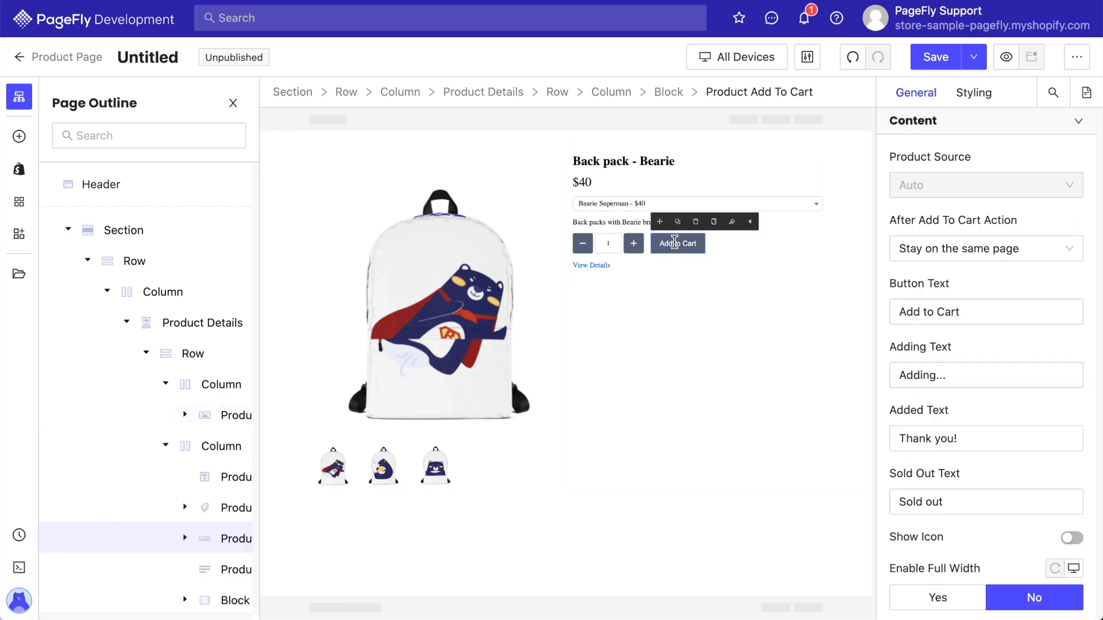
left_click(979, 91)
scroll(946, 366, "down", 2)
scroll(945, 366, "down", 10)
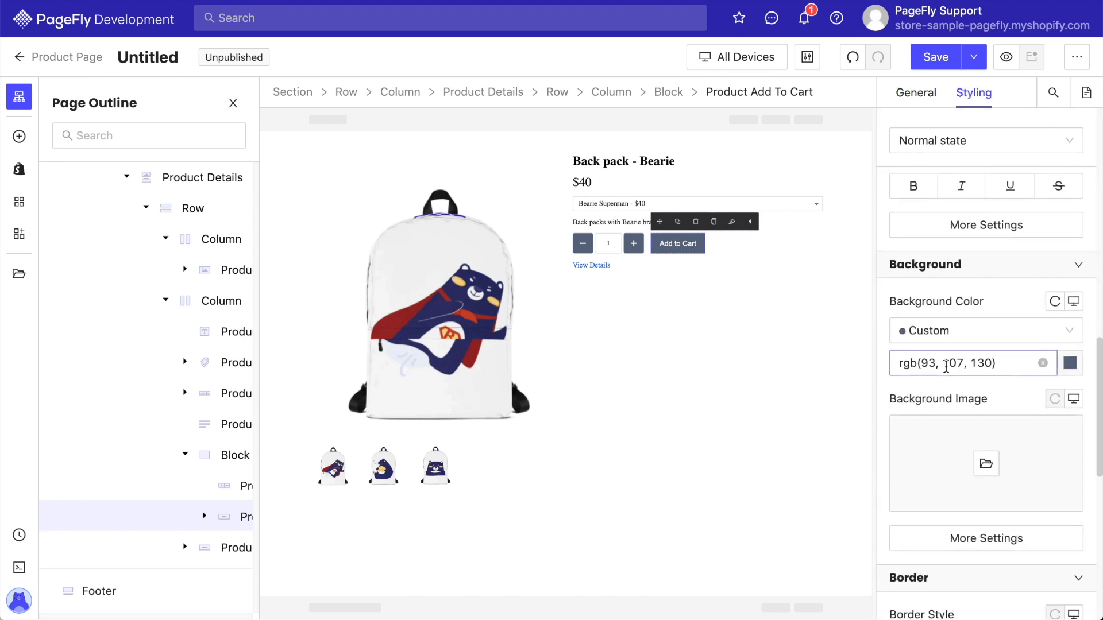
left_click(1043, 365)
left_click(1022, 360)
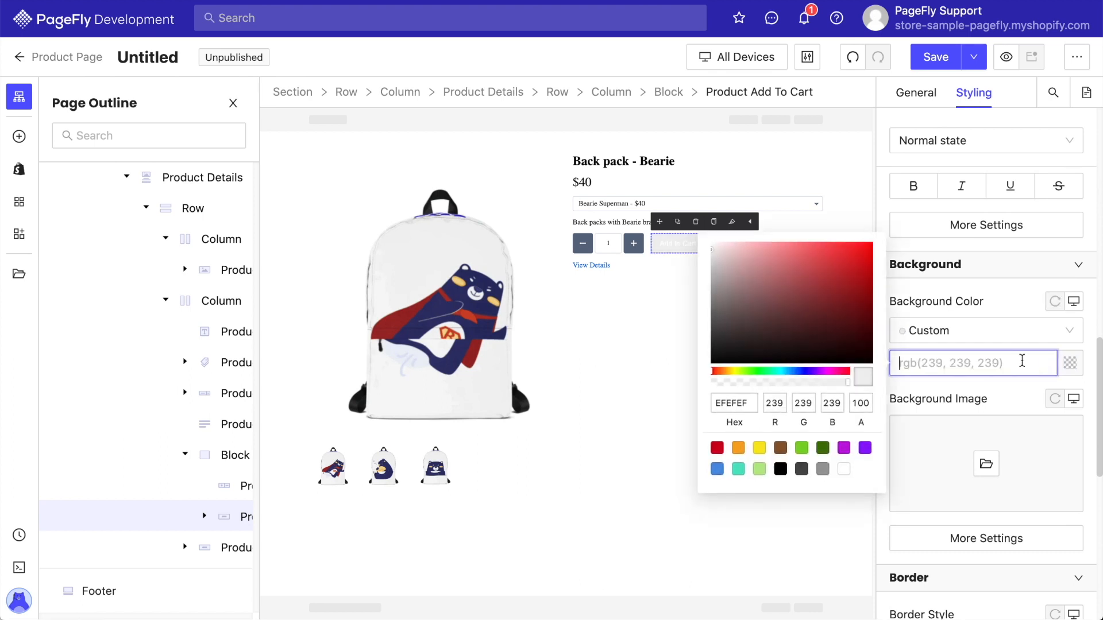
left_click(815, 448)
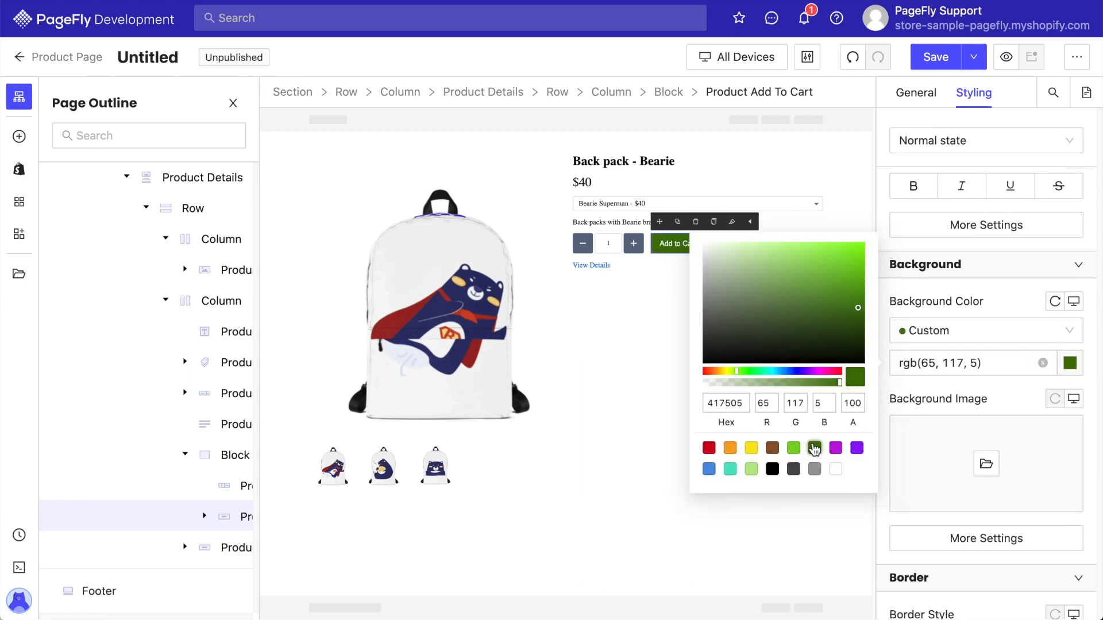
left_click(935, 404)
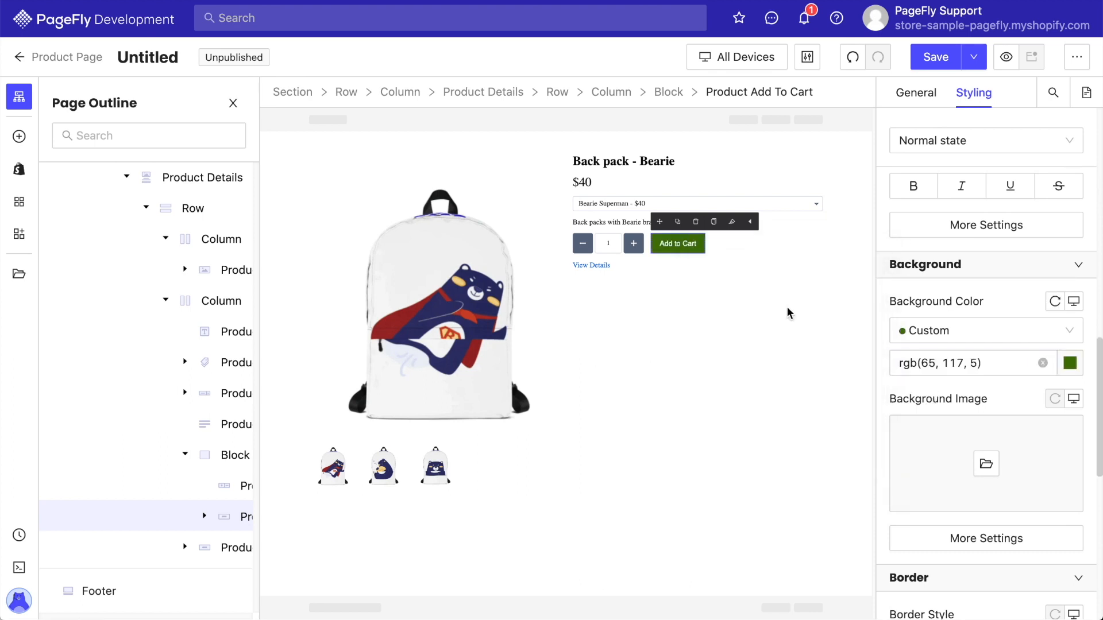
Set the quantity buttons' background color to the same dark green rgb(65, 117, 5).
left_click(633, 245)
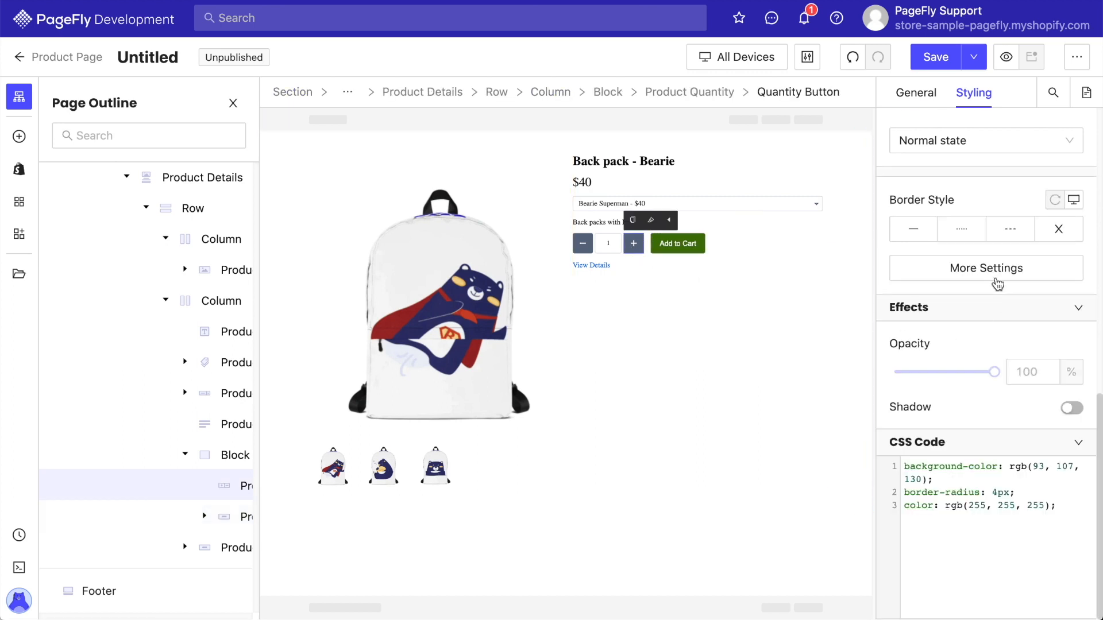
scroll(997, 280, "up", 5)
scroll(997, 279, "up", 2)
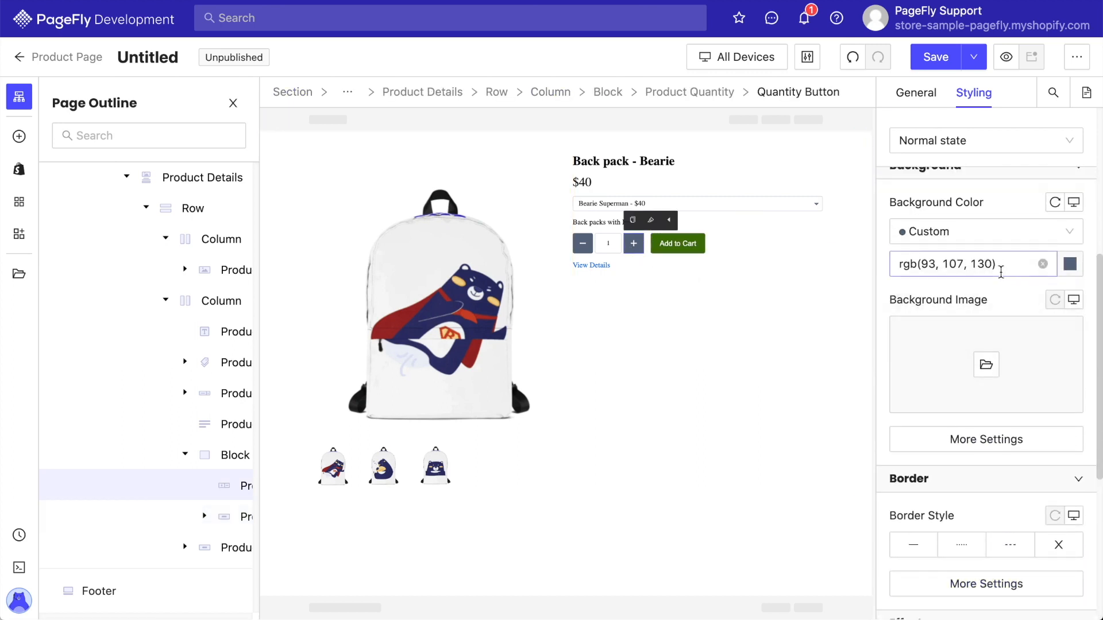
left_click(1042, 264)
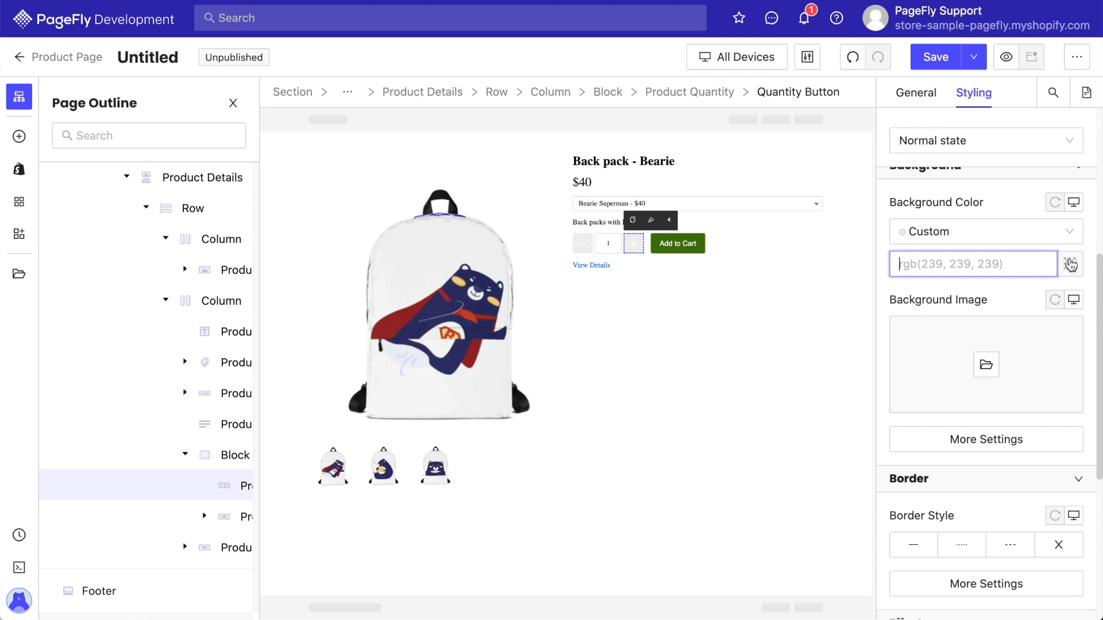
left_click(1070, 265)
left_click(815, 350)
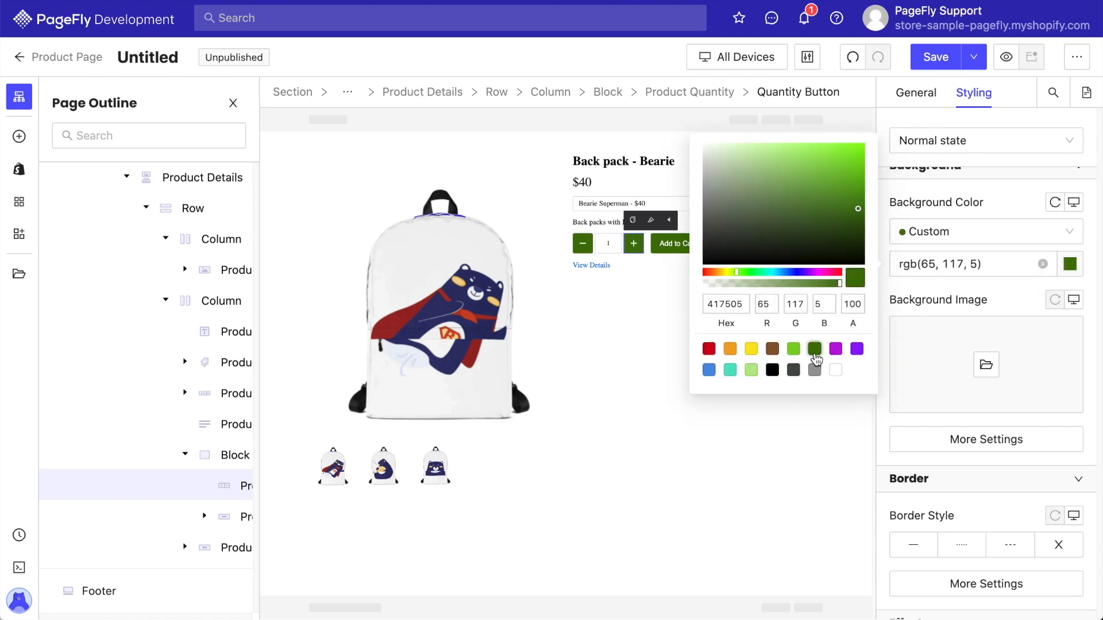
left_click(915, 301)
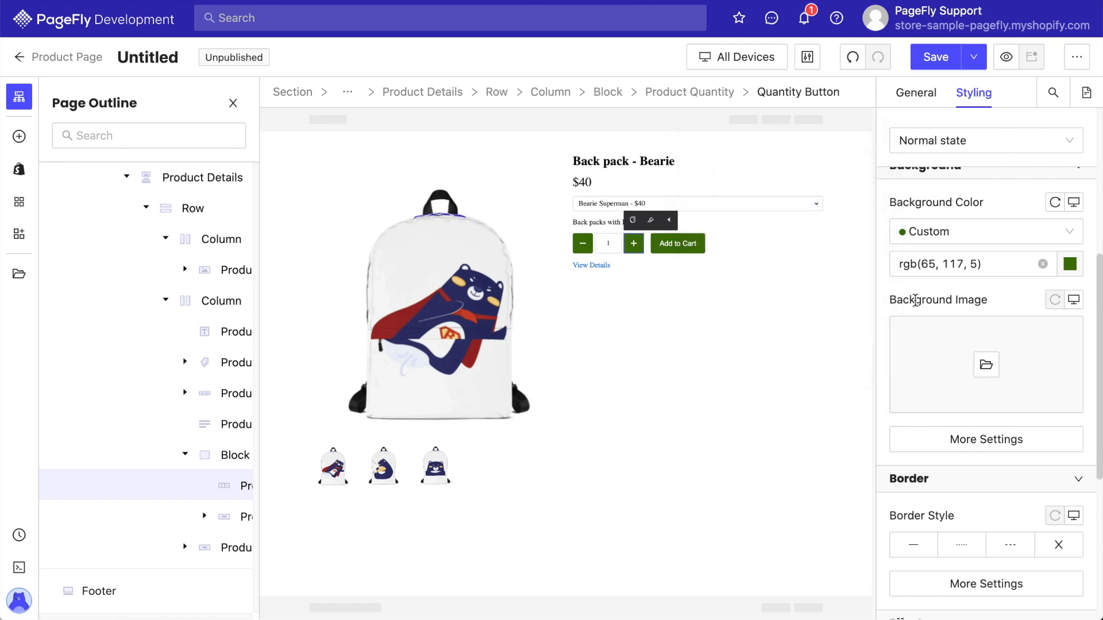
Turn off Combine Options for the product variant and display its option values as Radio Buttons.
left_click(741, 205)
left_click(916, 94)
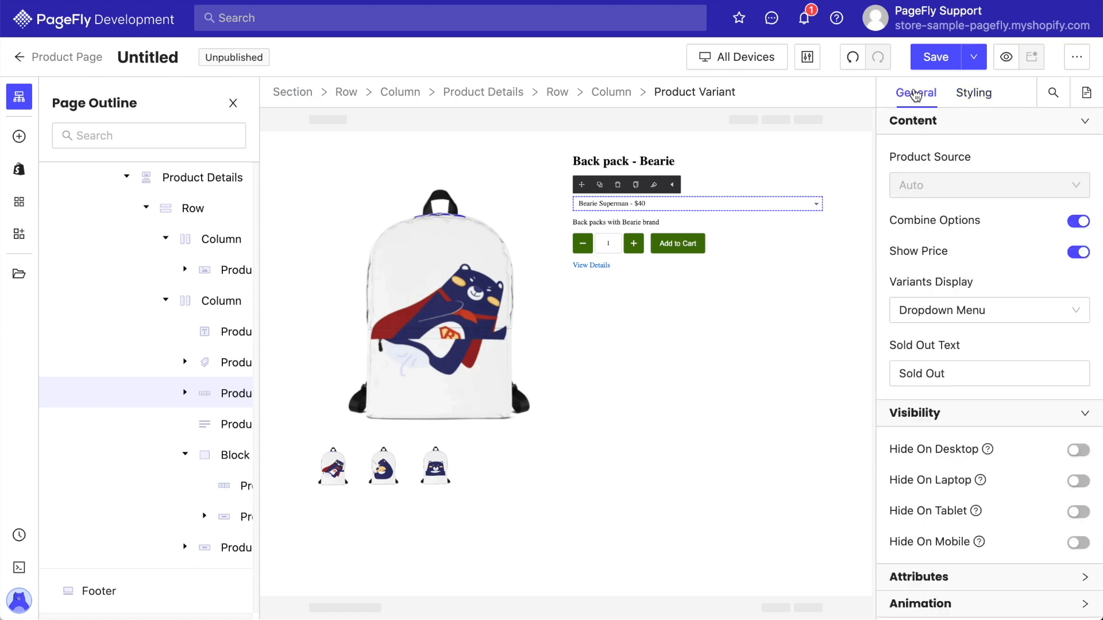
left_click(1080, 225)
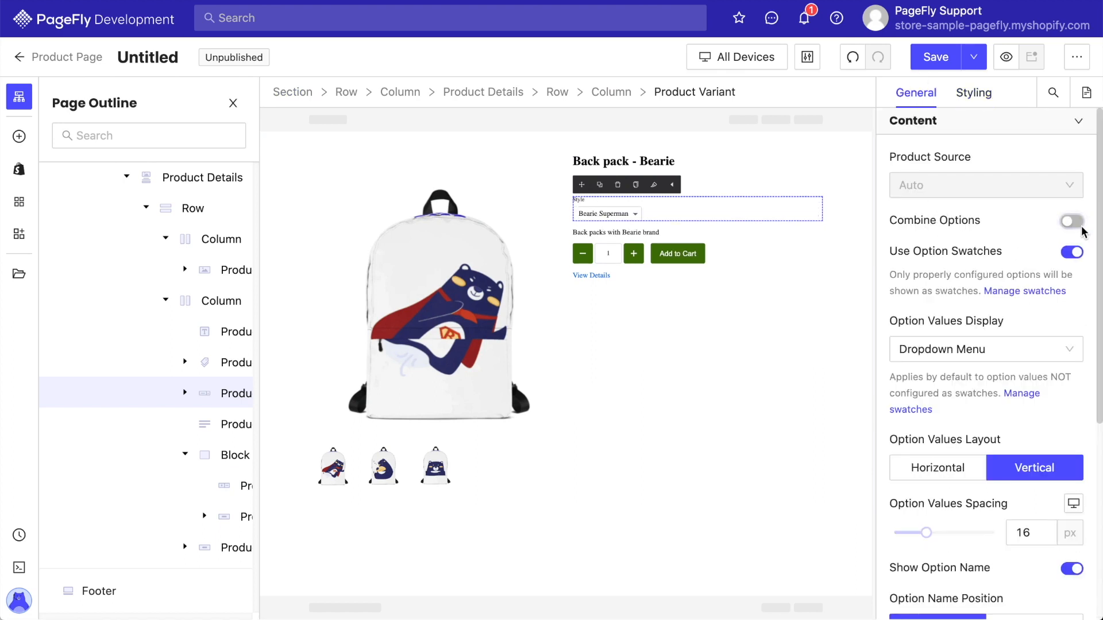
scroll(1000, 334, "down", 1)
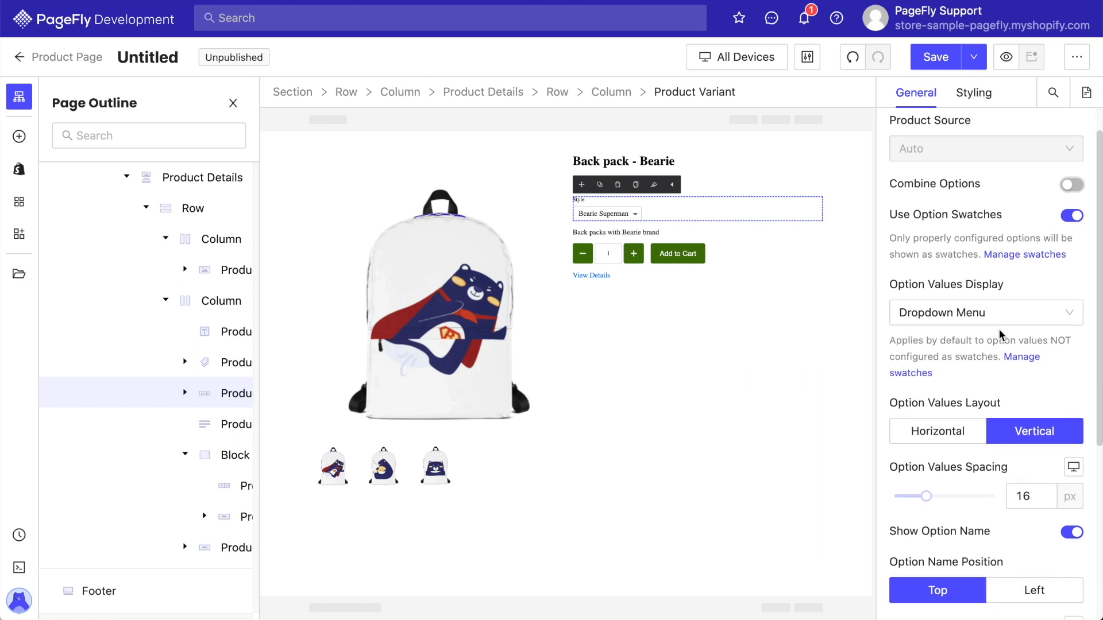
left_click(1003, 320)
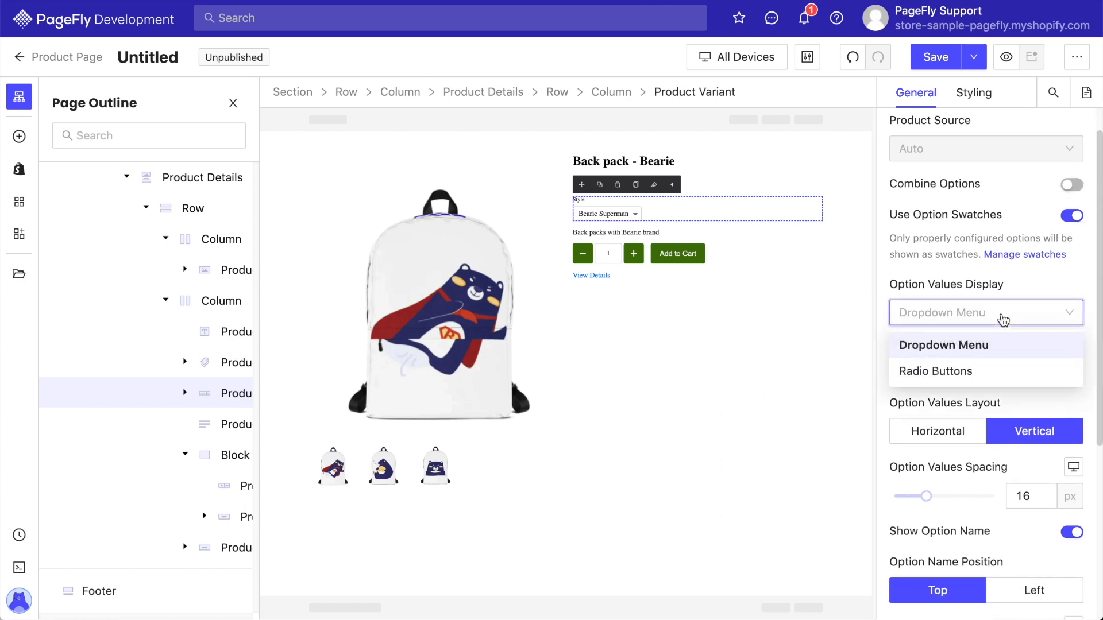
left_click(968, 372)
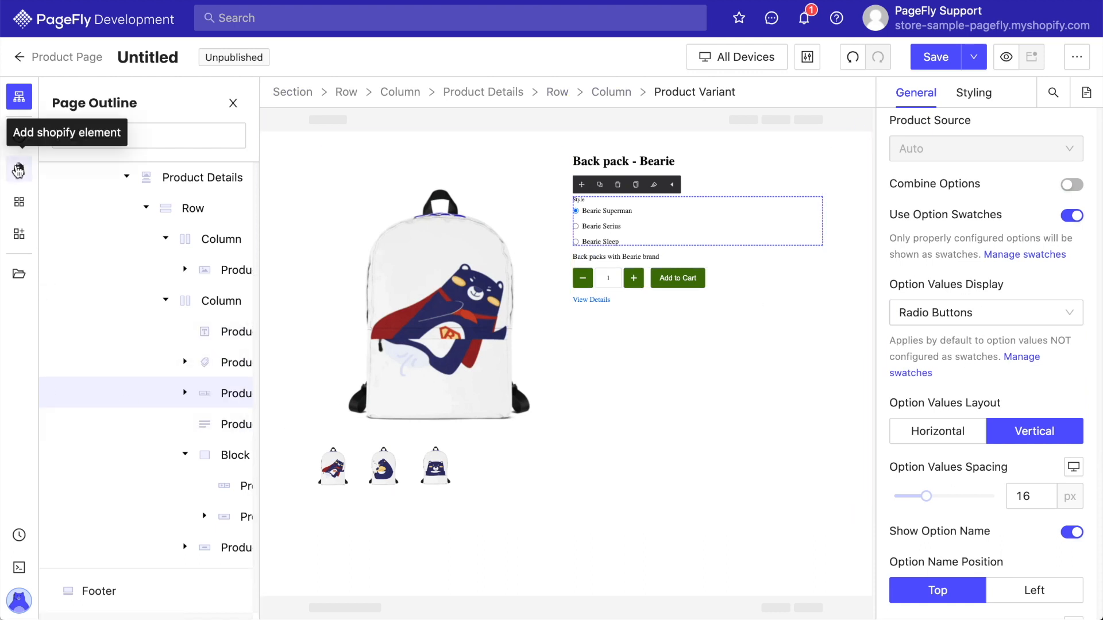
Add a two-column layout row below the Product Details section.
left_click(19, 138)
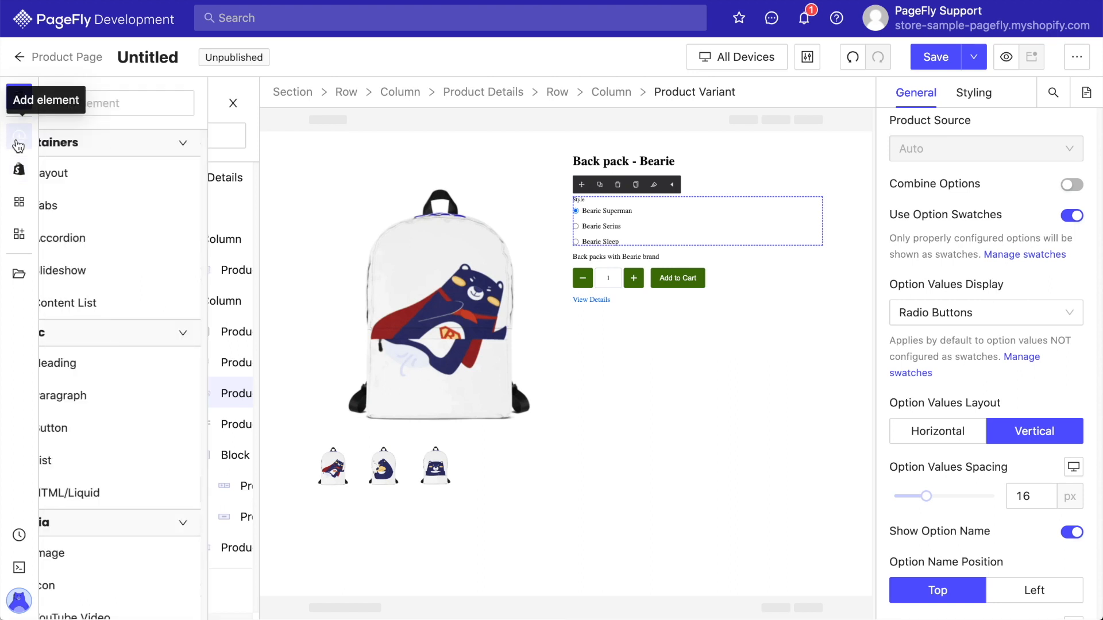
mouse_move(86, 173)
left_click_drag(323, 205, 478, 530)
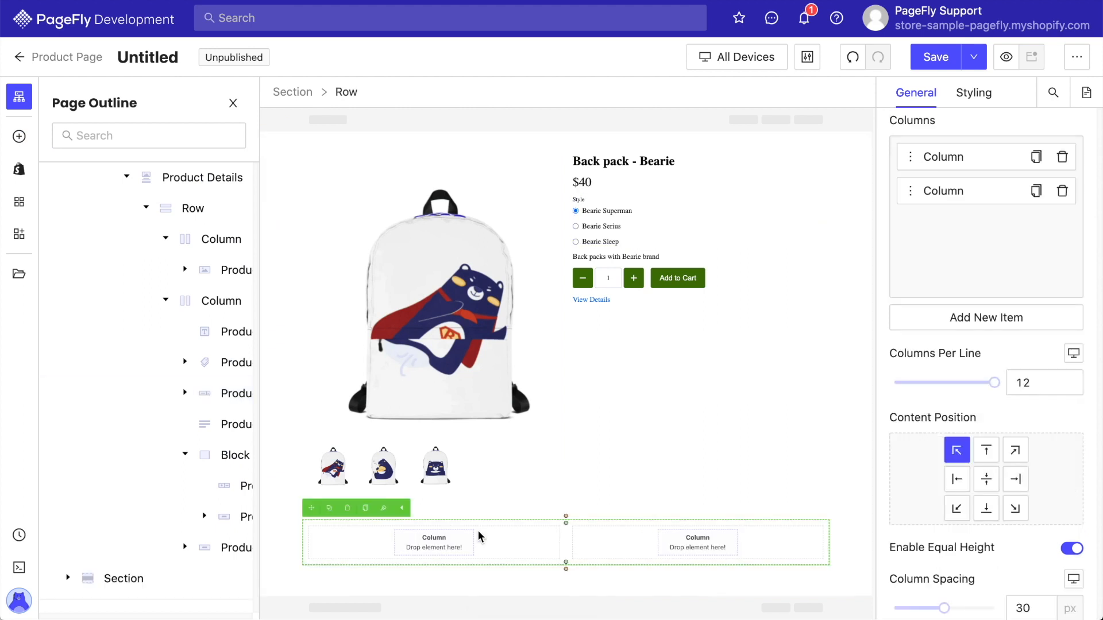
Drop a Heading element into the new row's left column.
left_click(19, 138)
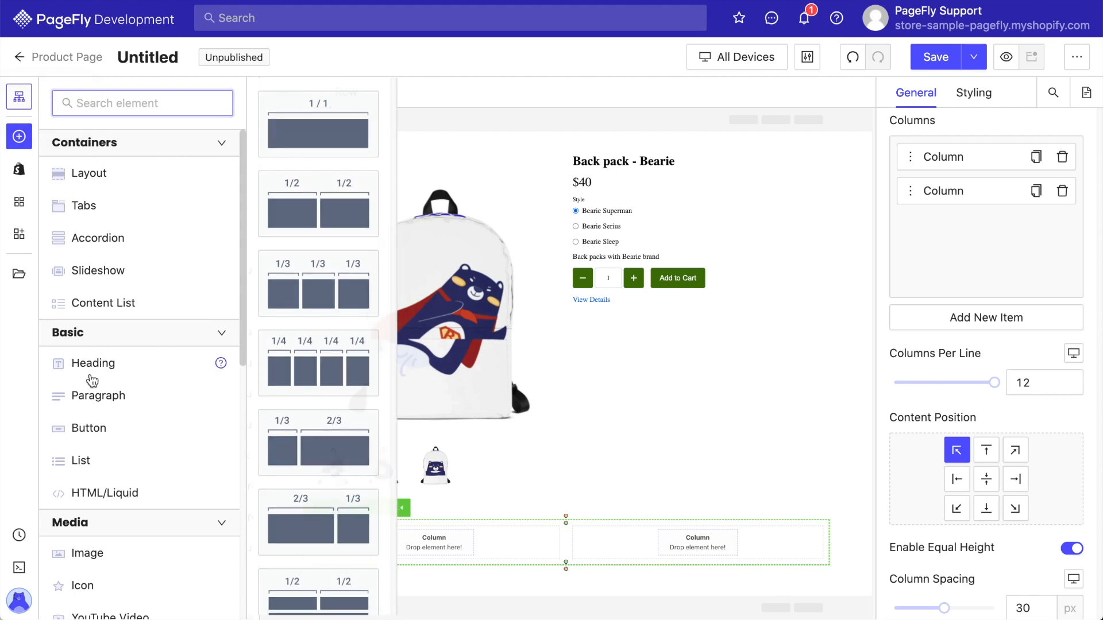
mouse_move(91, 378)
left_click_drag(286, 142, 373, 529)
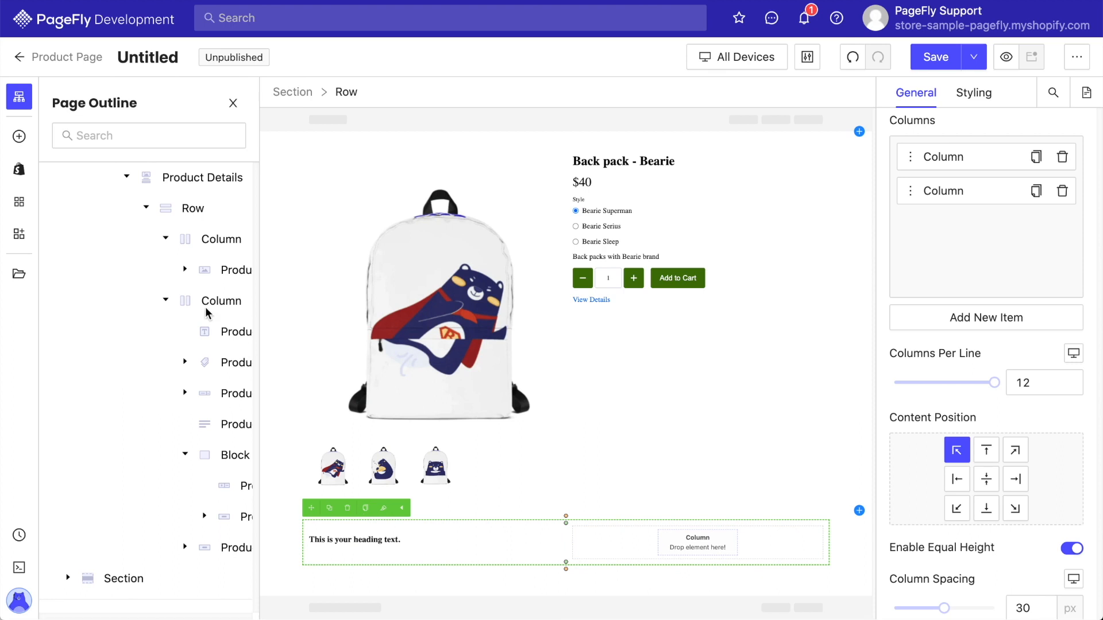
Add a Paragraph element below the heading in the left column.
left_click(20, 137)
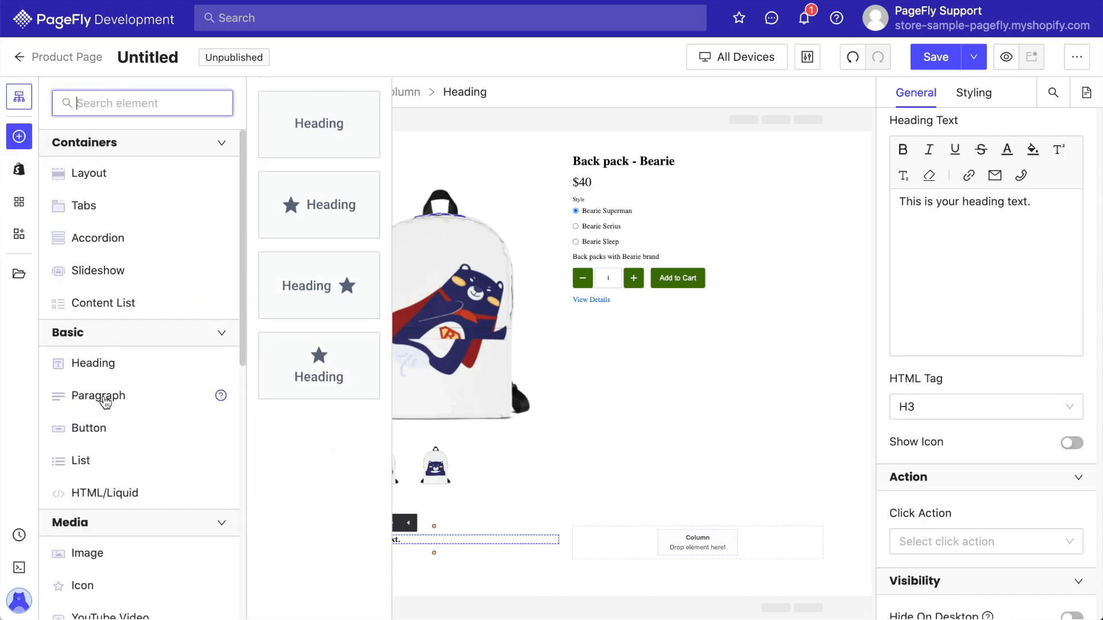
mouse_move(98, 398)
left_click_drag(278, 109, 376, 553)
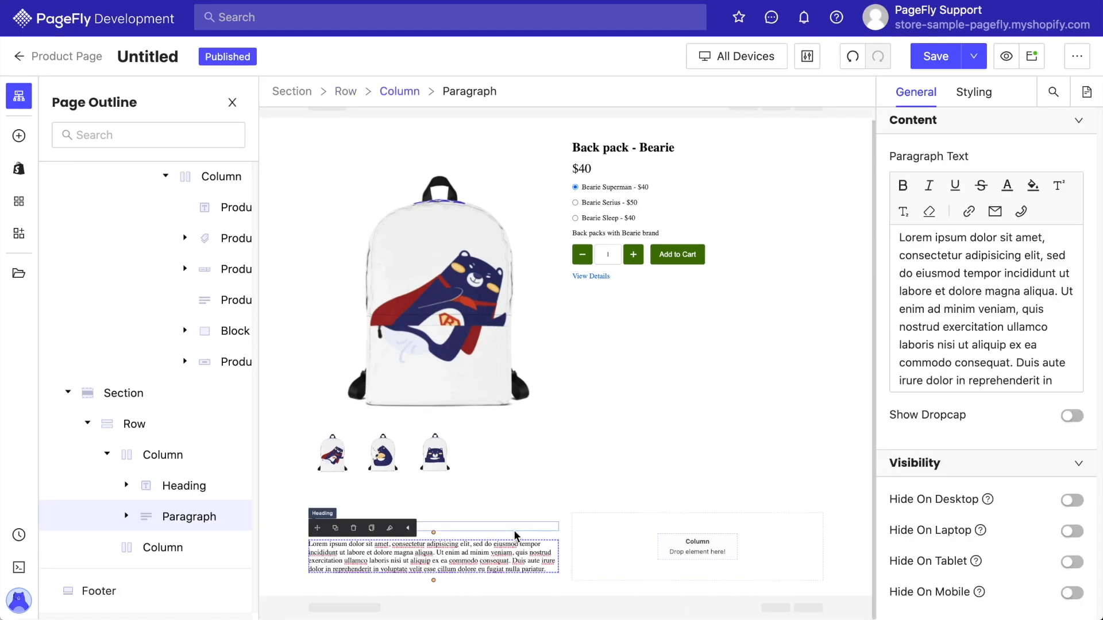
Set the heading text to CARRY YOUR HOME WITH US and the paragraph text to 'Backpack yourself and start your dream adventurous road trip'.
left_click(513, 529)
triple_click(945, 269)
key("BackSpace")
type("CARRY YOUR HOME WITH US")
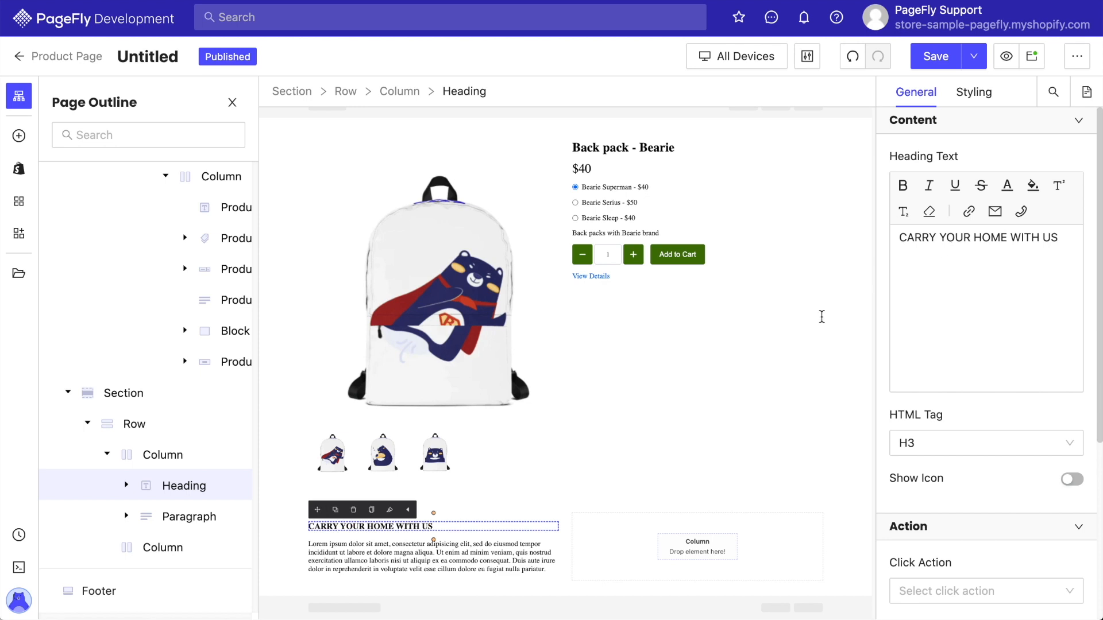
triple_click(531, 553)
type("Backpack yourself and start your dream adventurous road trip")
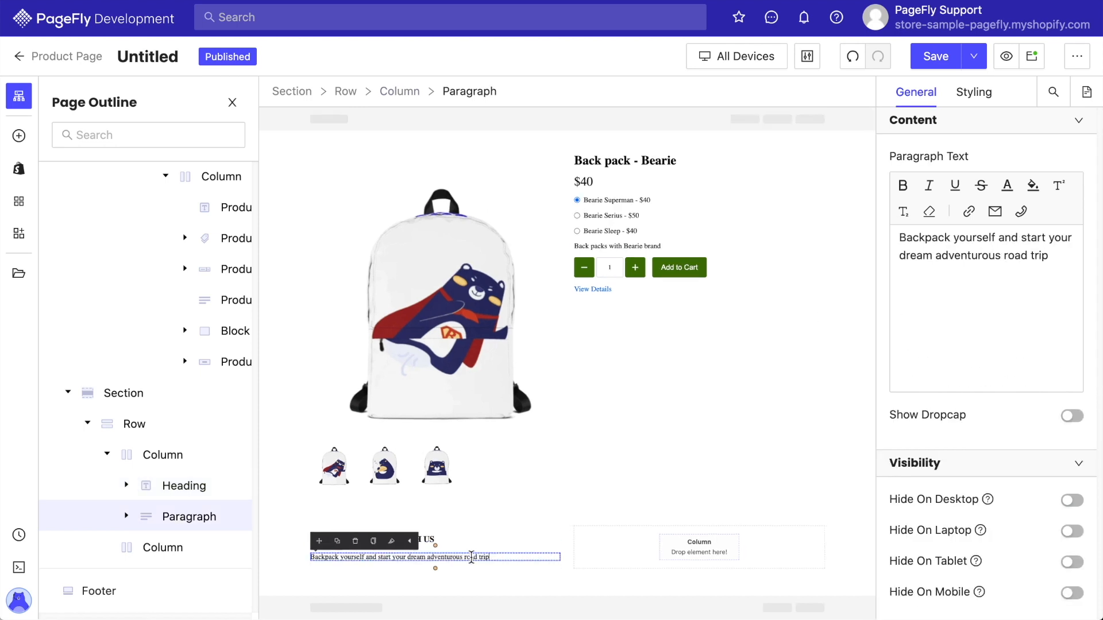
Set the heading's content color to red rgb(208, 2, 27).
left_click(459, 541)
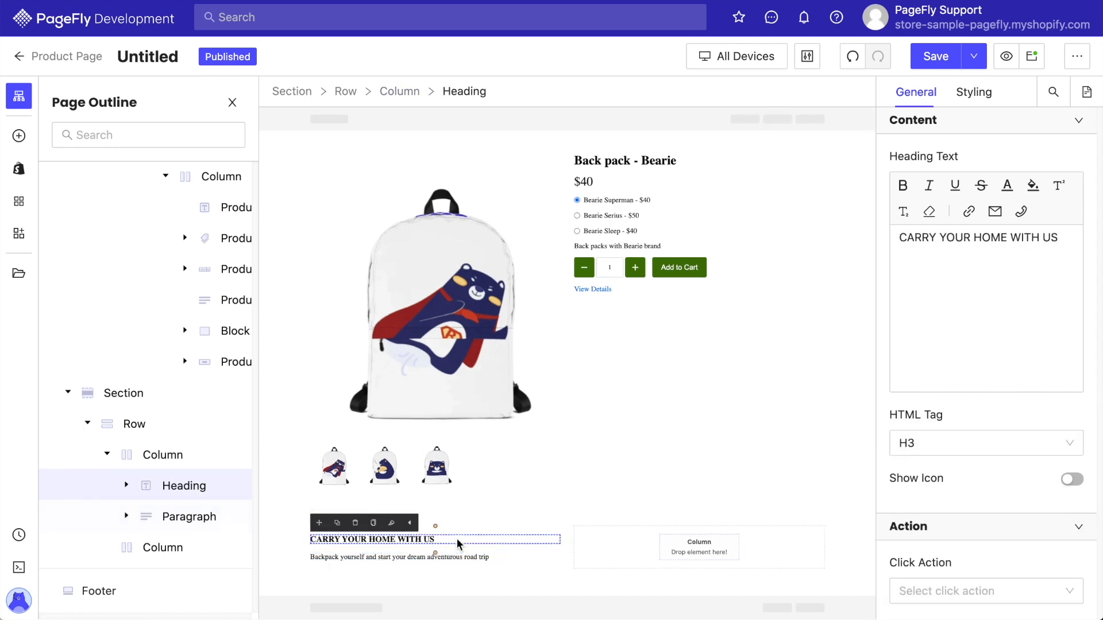
left_click(971, 92)
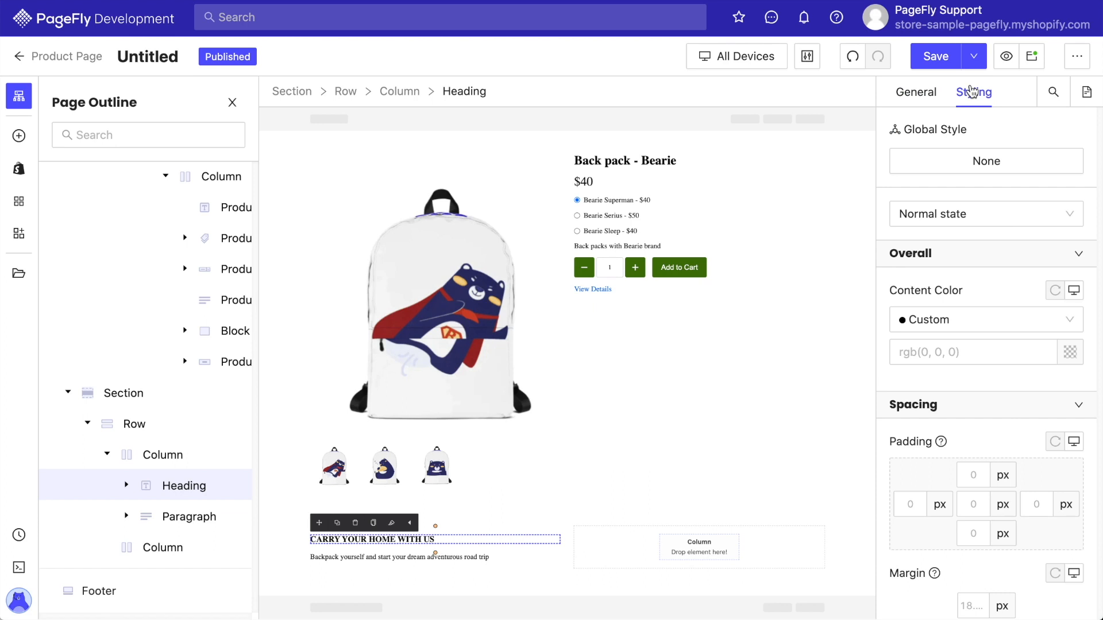
left_click(1070, 353)
left_click(709, 438)
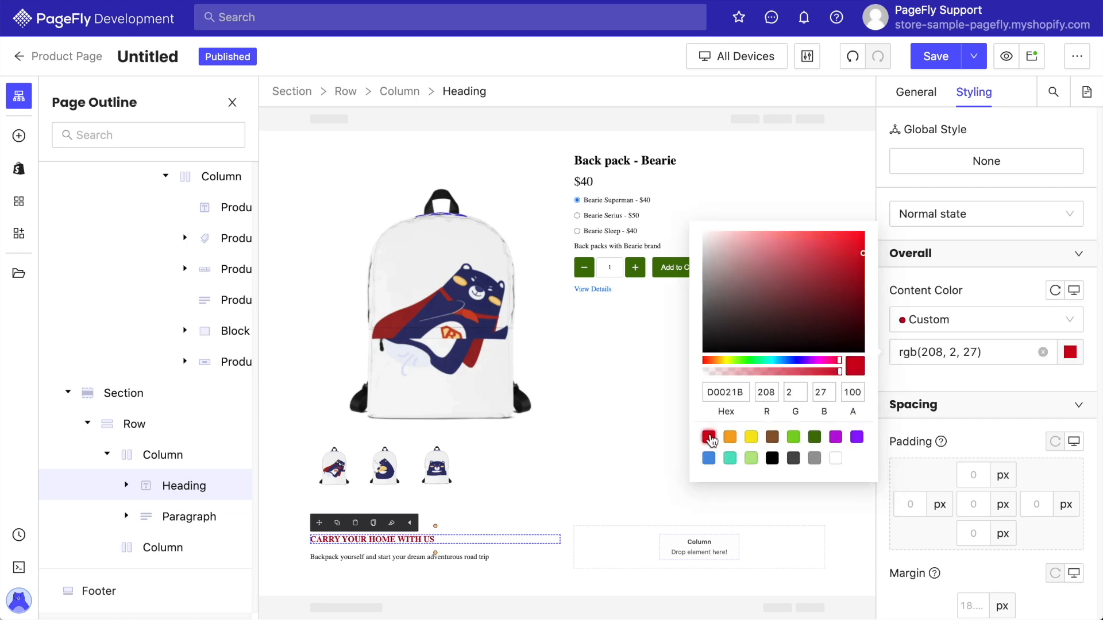
left_click(987, 440)
Set the heading's top margin to 0 px and bottom margin to 20 px.
scroll(987, 441, "down", 3)
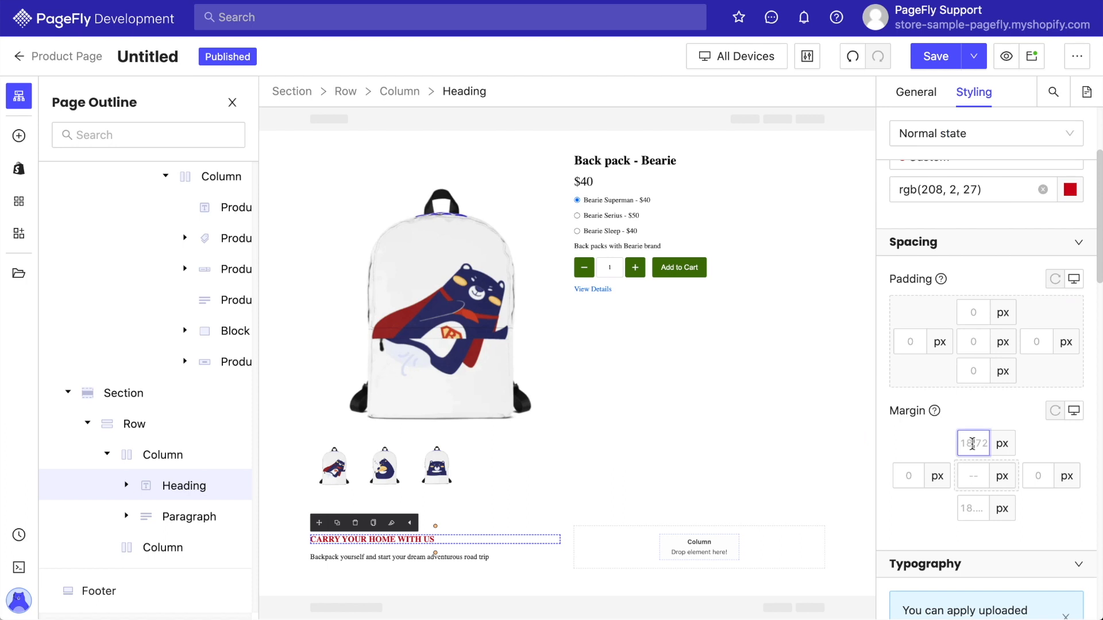
type("020")
Set the heading font to Montserrat at 30 px.
scroll(914, 514, "down", 5)
left_click(970, 394)
left_click(975, 256)
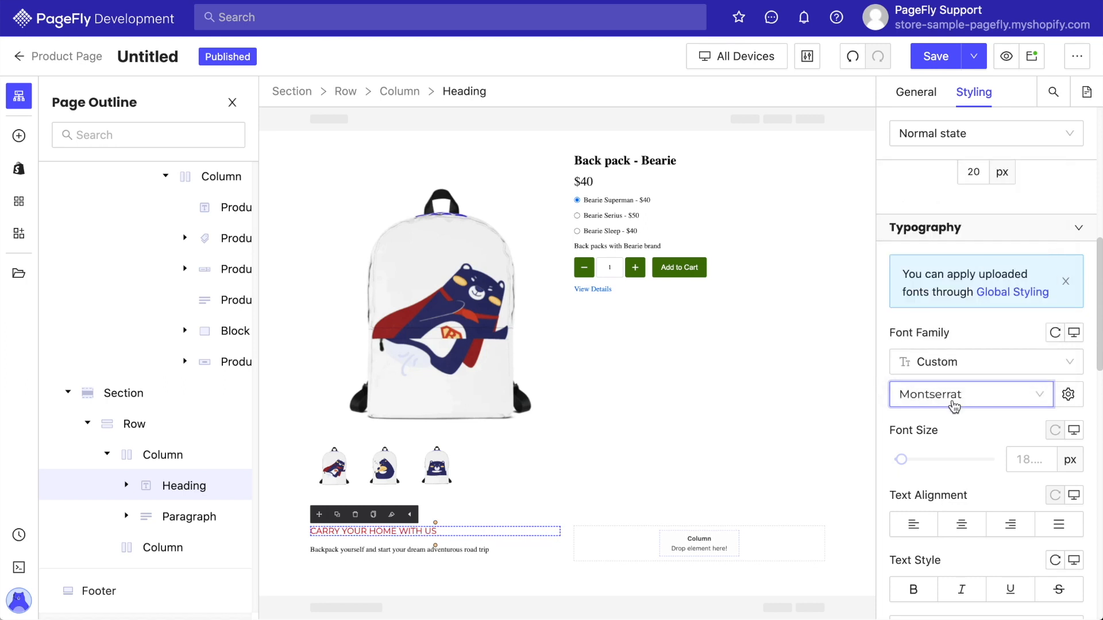
left_click(1025, 461)
type("30")
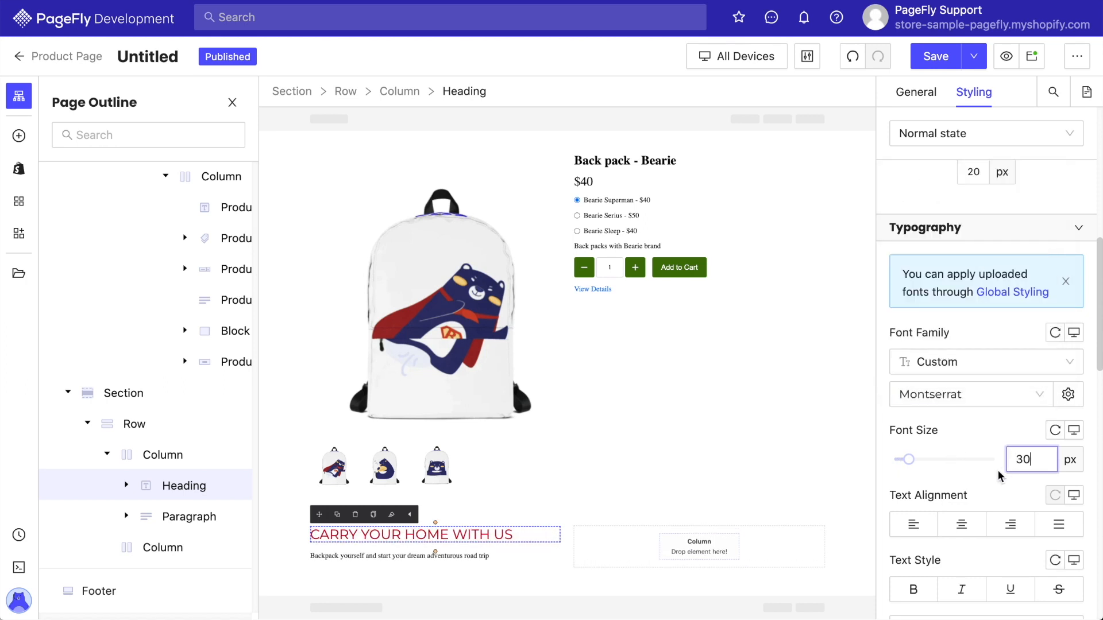
Set the heading's font weight to Bold and its line height to 2 em.
scroll(999, 482, "down", 3)
left_click(1000, 485)
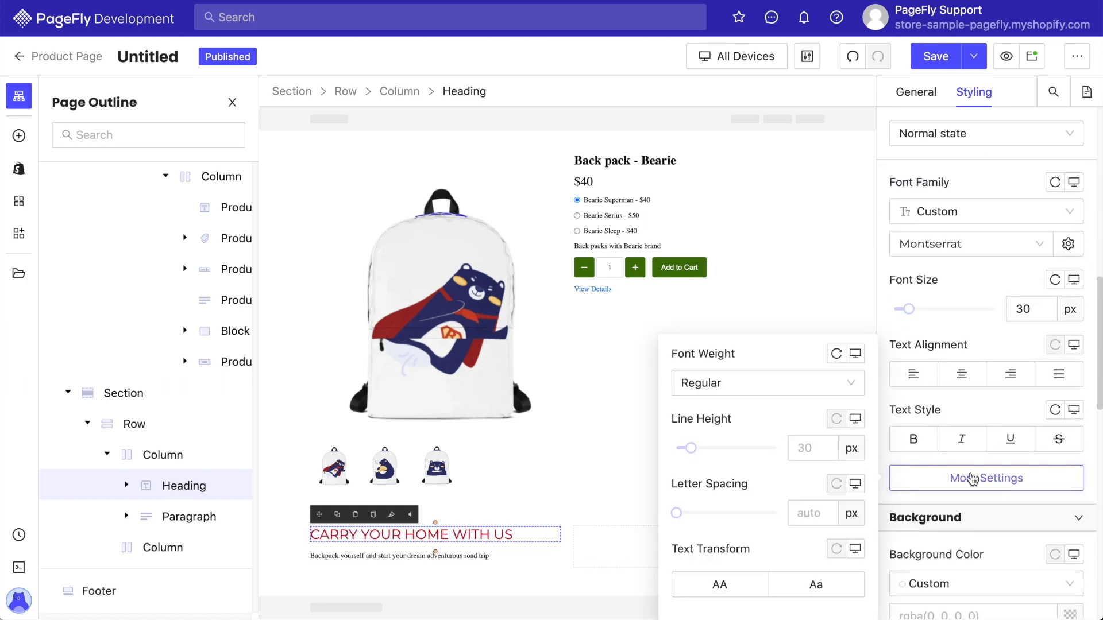
left_click(798, 389)
left_click(714, 580)
left_click(850, 454)
left_click(846, 502)
left_click(810, 451)
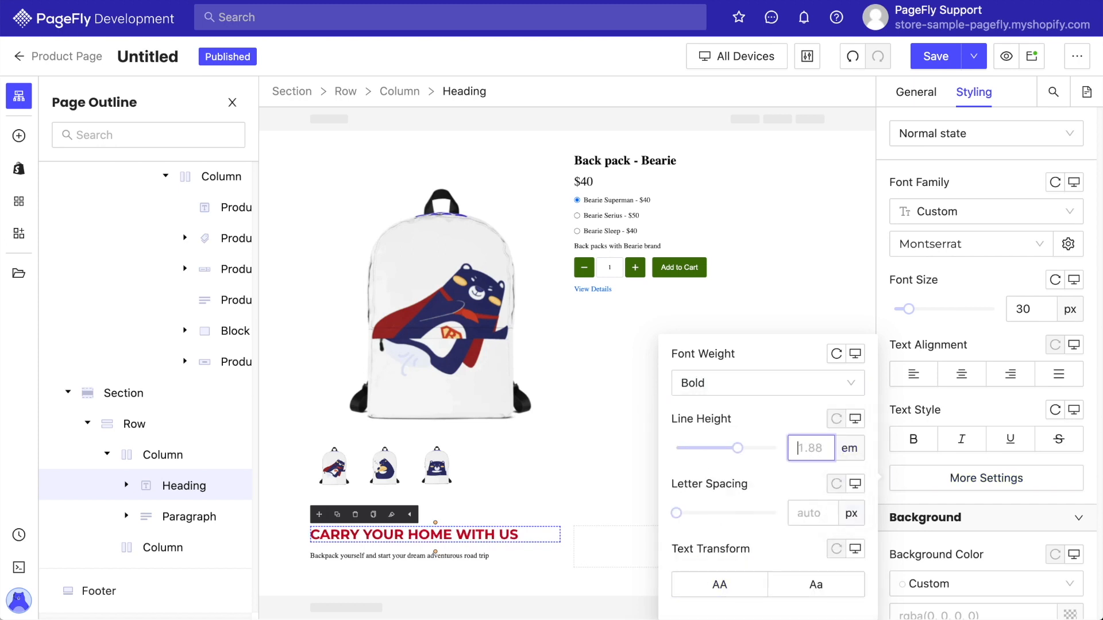
type("2")
left_click(920, 412)
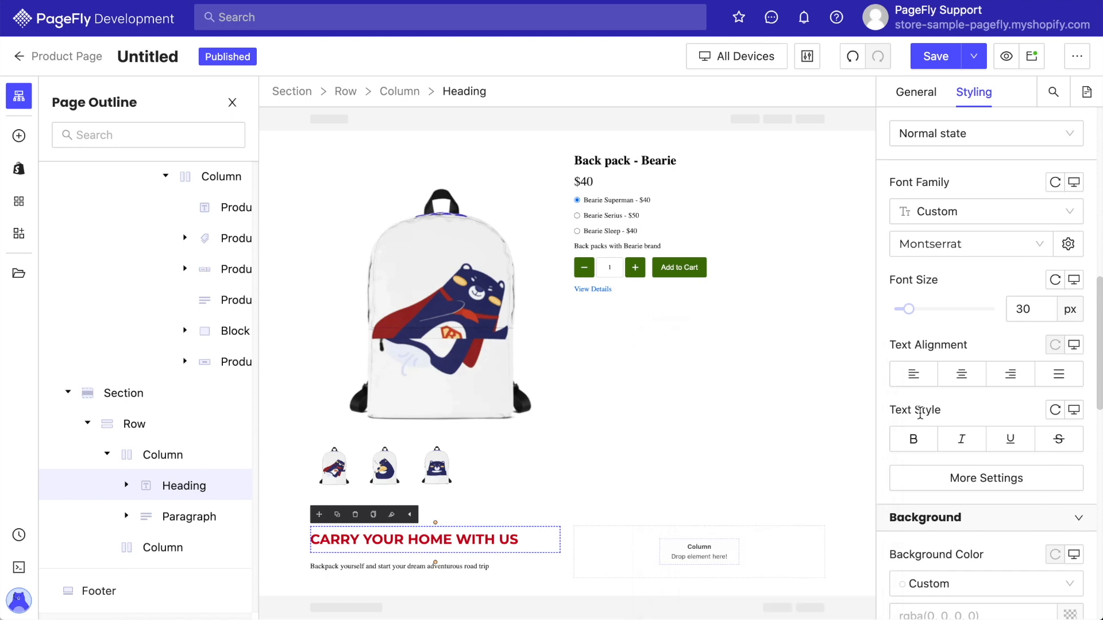
Set the paragraph's top and bottom margins to 0 px.
left_click(386, 568)
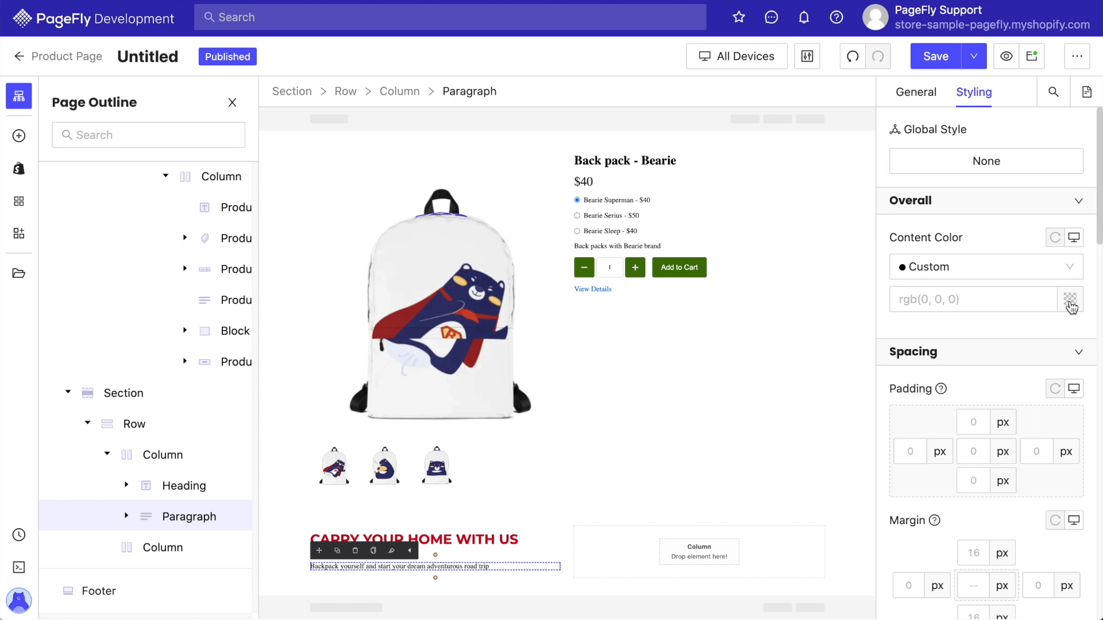
left_click(1070, 300)
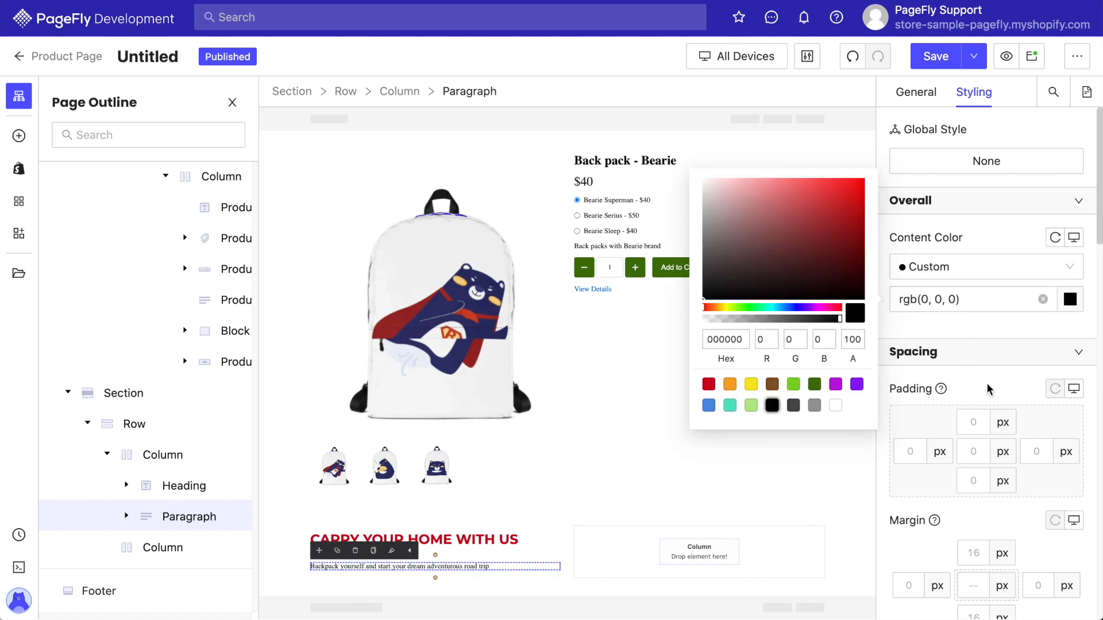
scroll(982, 373, "down", 4)
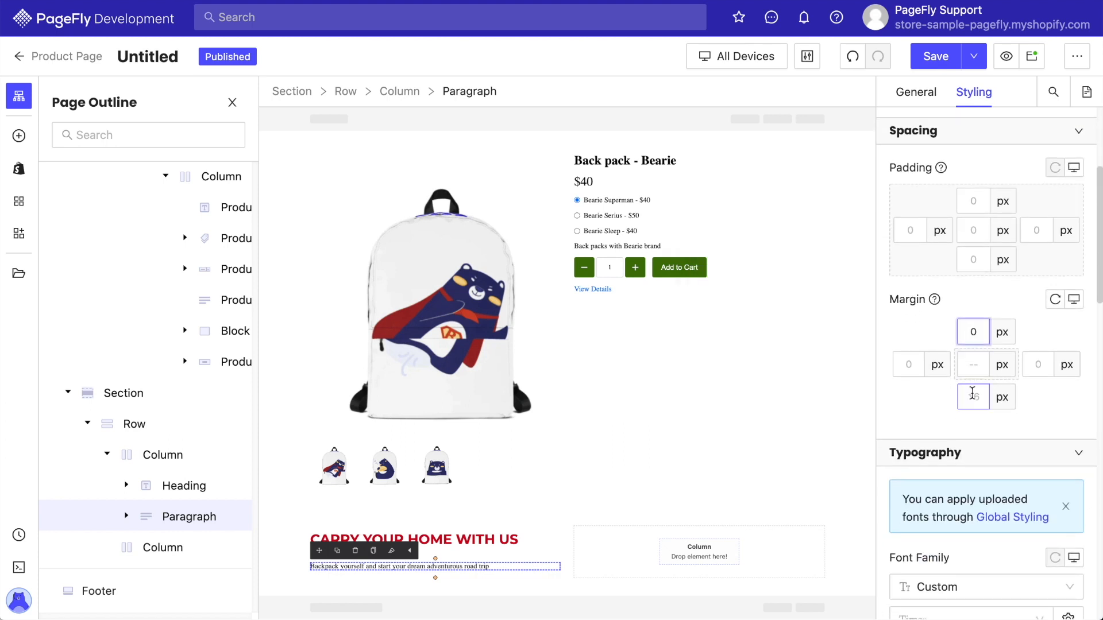
left_click(973, 394)
type("0")
scroll(938, 509, "down", 2)
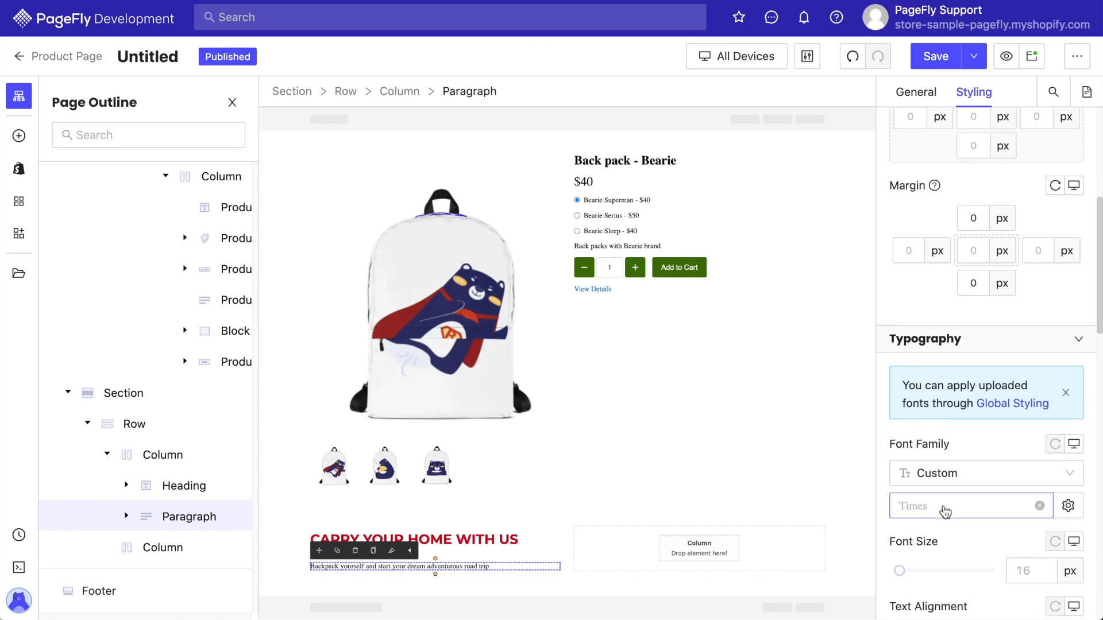
Set the paragraph font to Open Sans at 20 px.
left_click(945, 512)
left_click(944, 399)
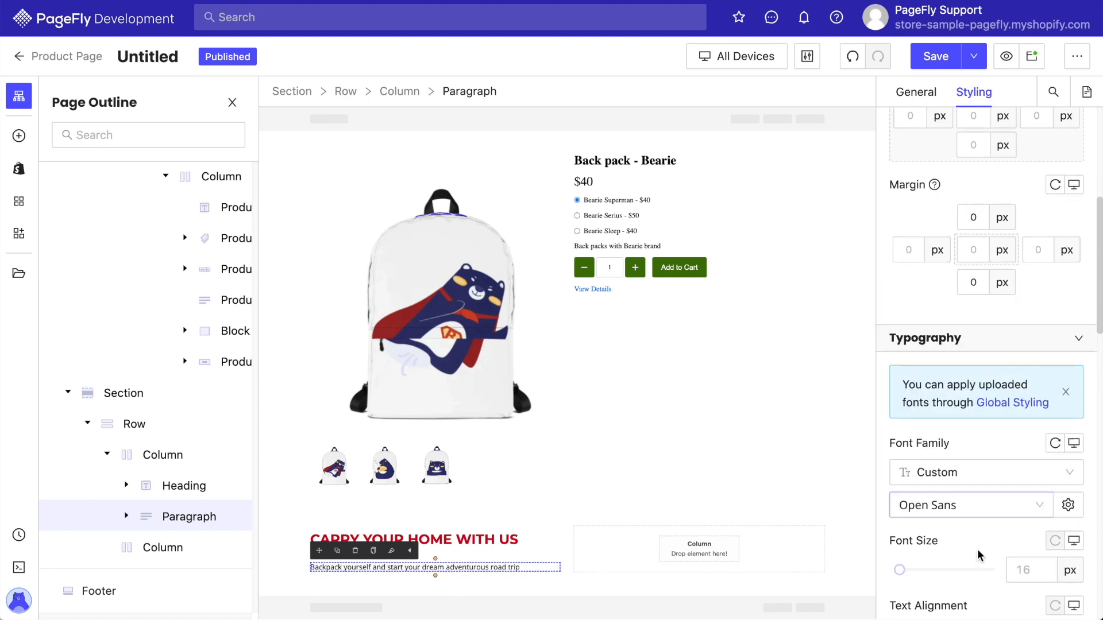
scroll(980, 555, "down", 2)
type("20")
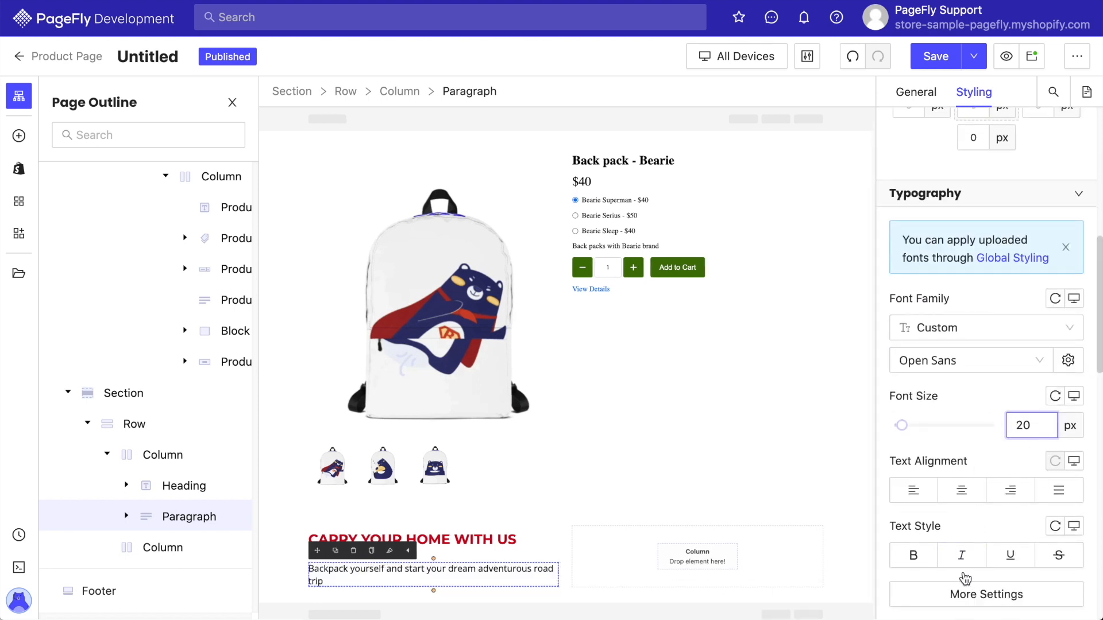
Set the paragraph's line height to 1.2 em.
left_click(969, 600)
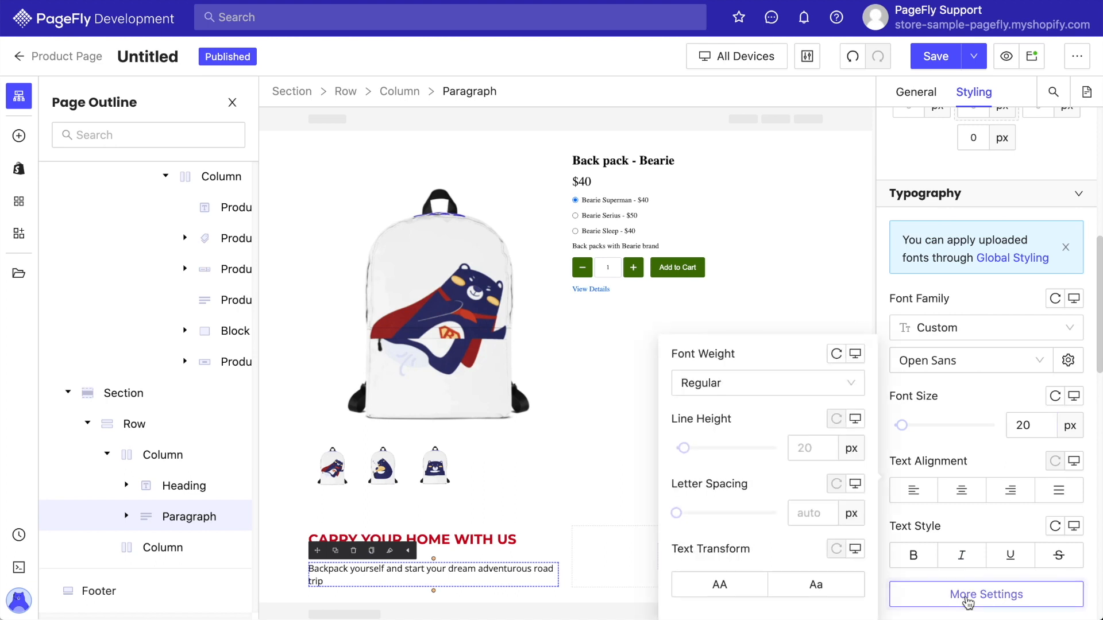
left_click(852, 453)
left_click(851, 493)
left_click(808, 445)
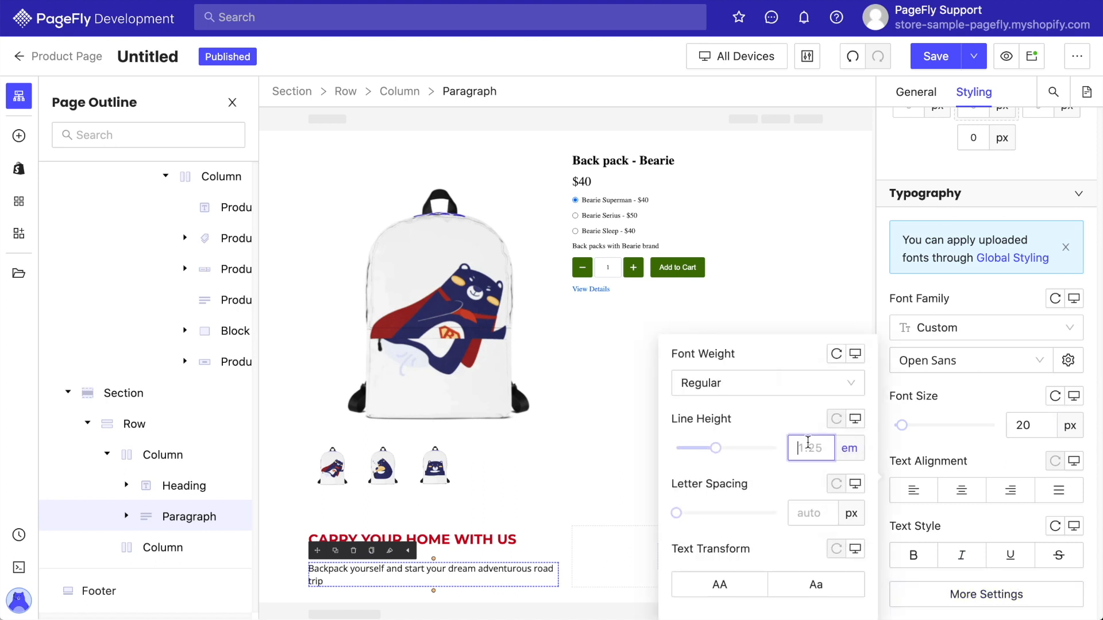
type("1.2")
left_click(928, 412)
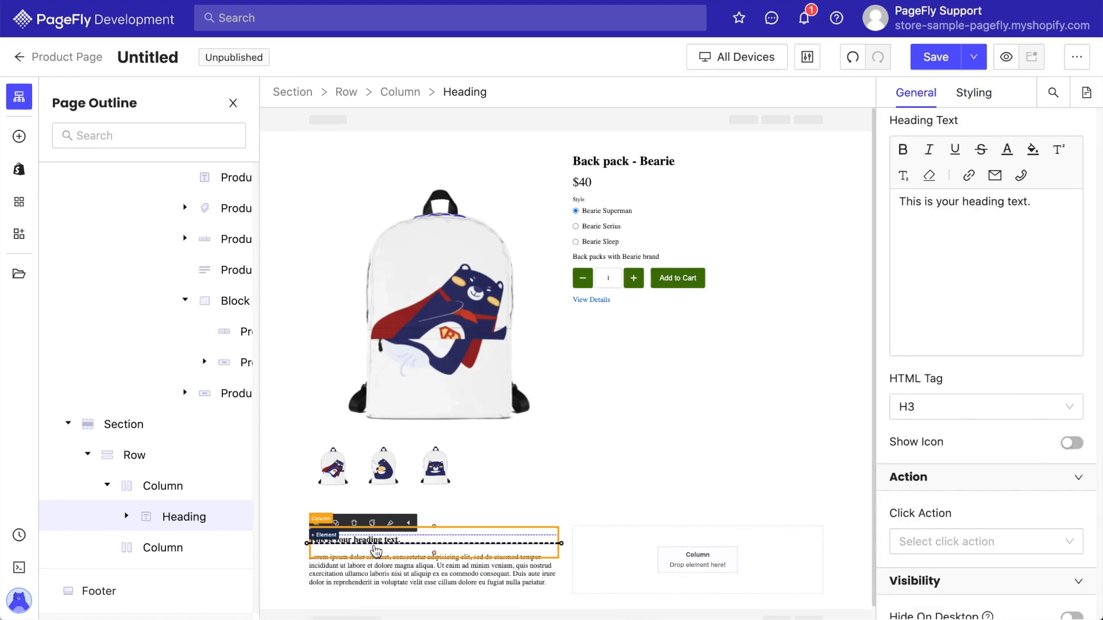
Add an Image element into the row's right column.
left_click(189, 547)
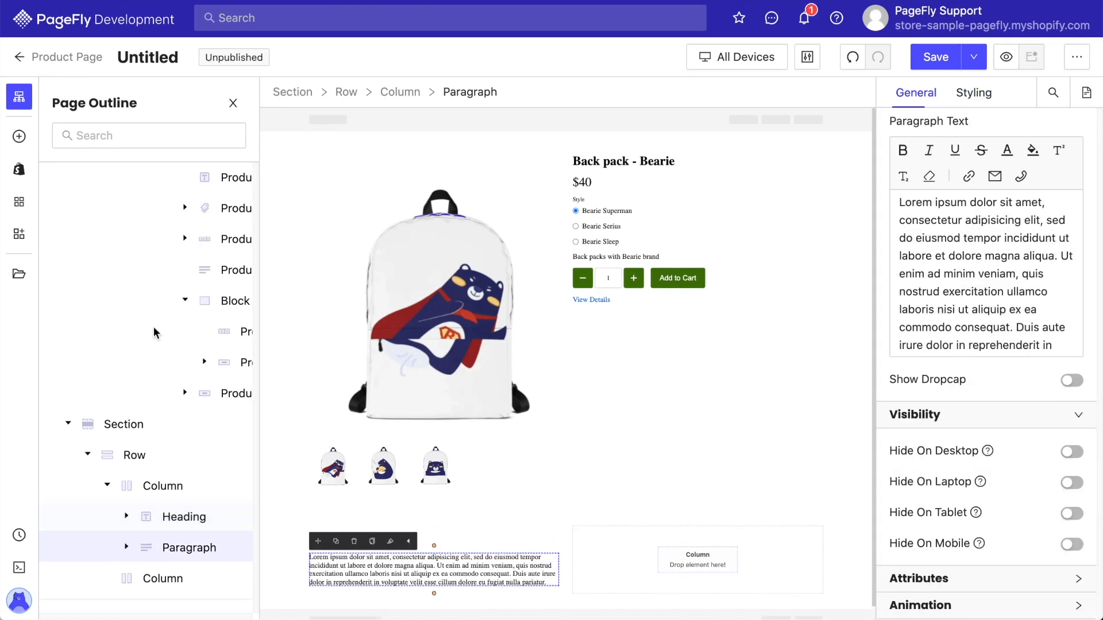
left_click(19, 134)
left_click_drag(123, 566, 626, 539)
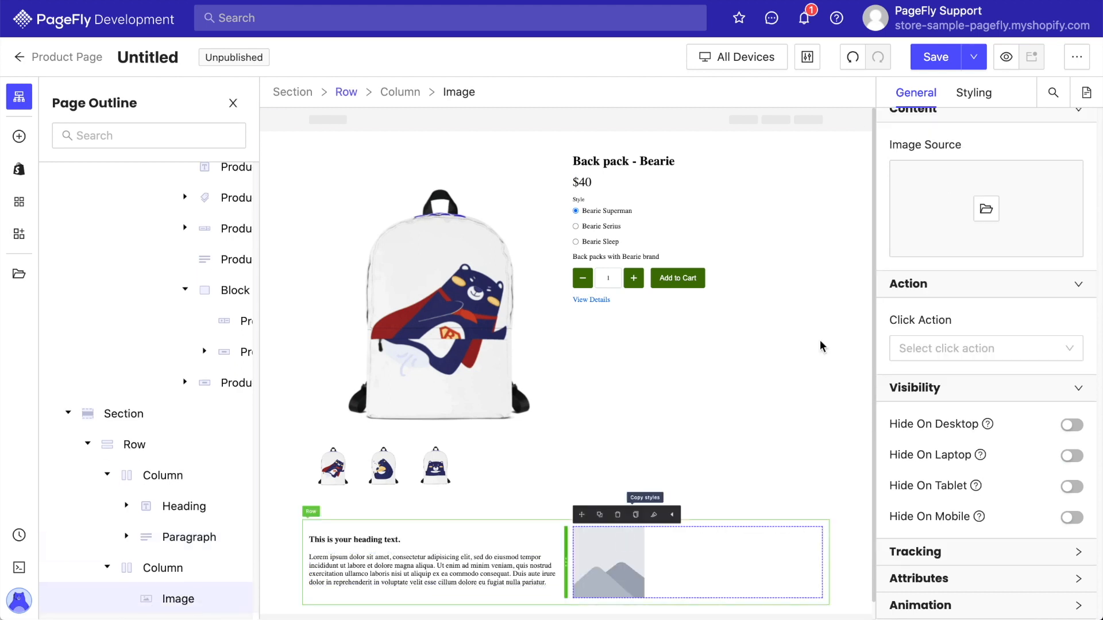
Choose the long-haired woman photo from the Image Manager as the image source.
left_click(997, 206)
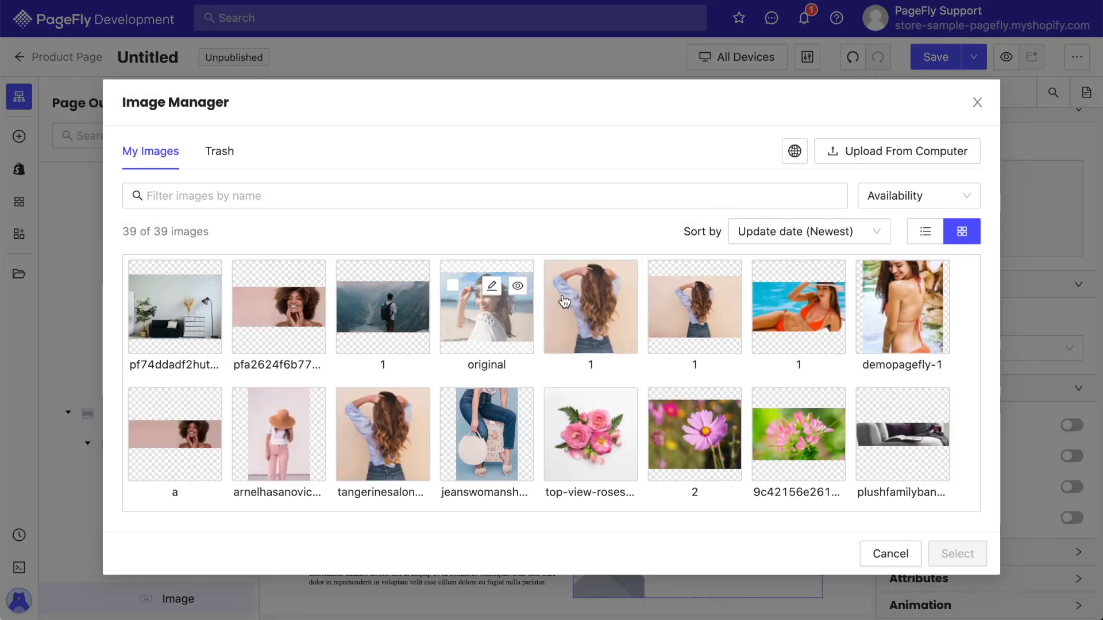
left_click(569, 290)
left_click(955, 557)
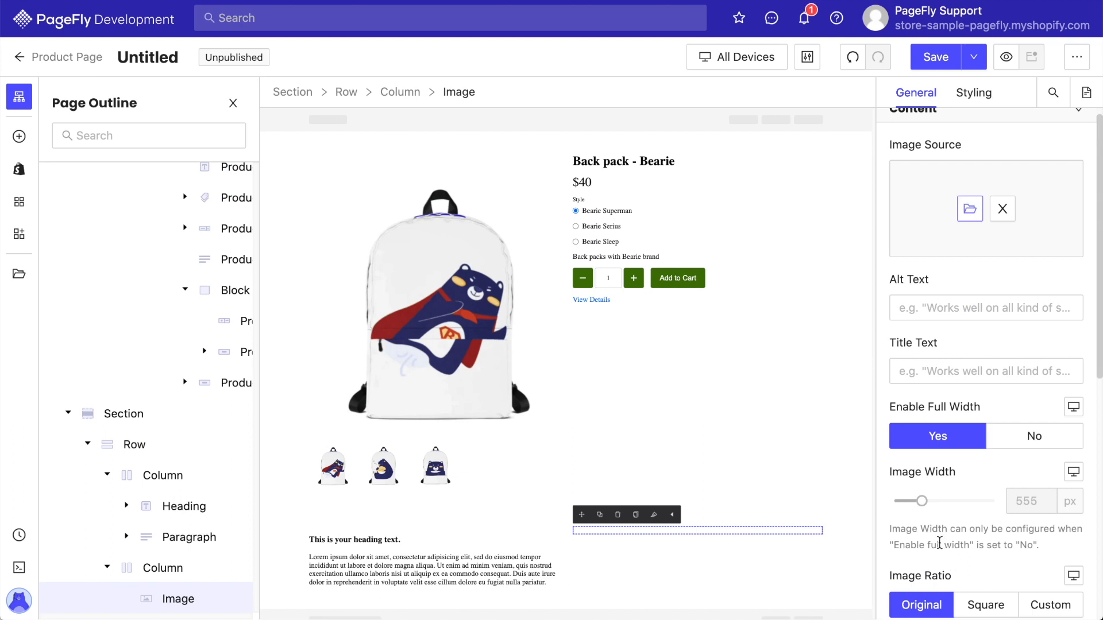
Set the row's content position to centered.
scroll(771, 545, "down", 3)
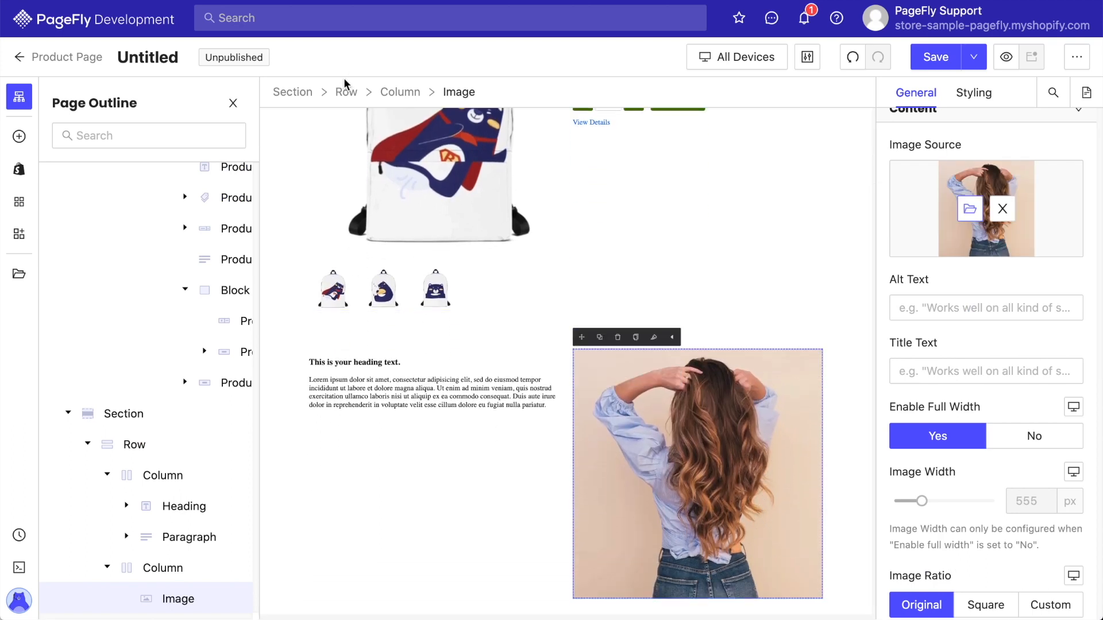
left_click(345, 93)
left_click(986, 505)
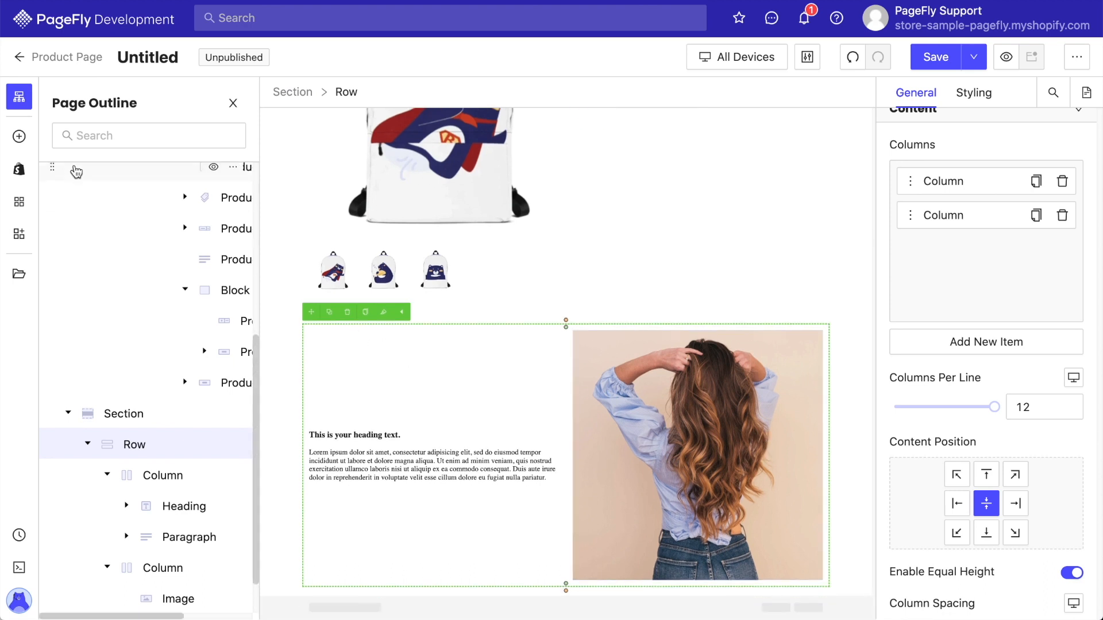
Add a YouTube Video element below the two-column row.
left_click(18, 136)
scroll(81, 362, "down", 3)
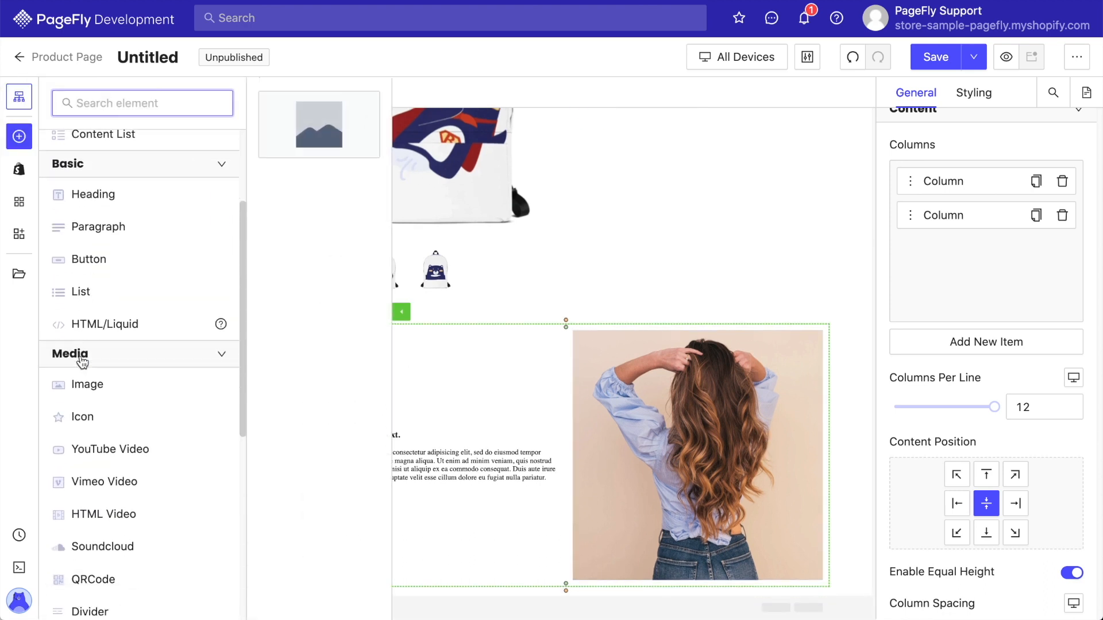
mouse_move(63, 431)
left_click_drag(353, 196, 432, 591)
scroll(432, 596, "down", 5)
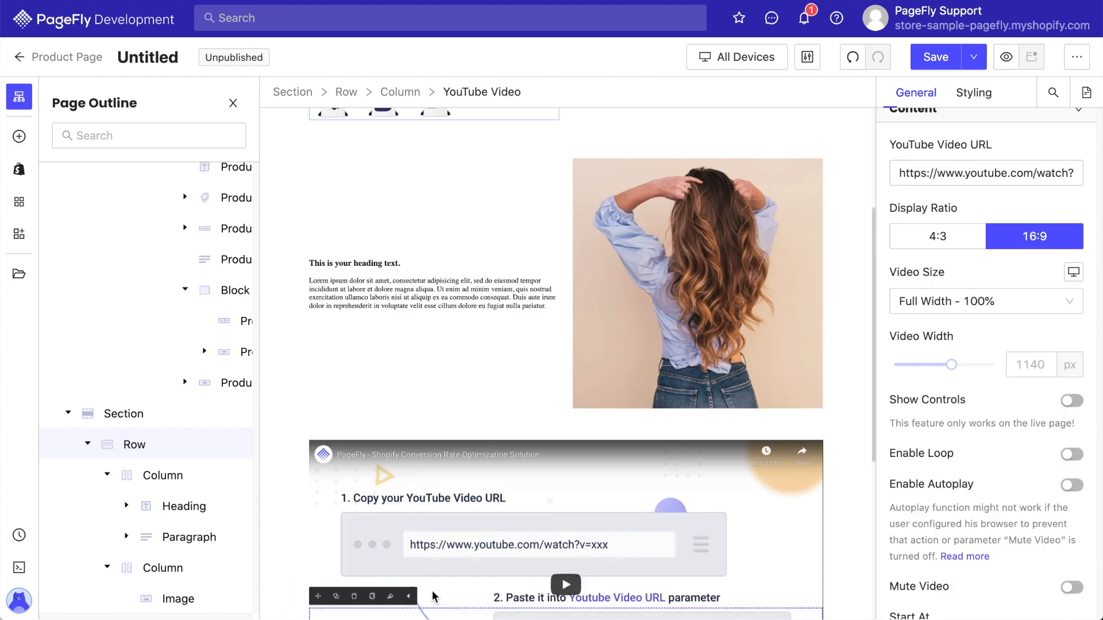
Paste a YouTube video URL into the video element's URL field.
triple_click(1007, 173)
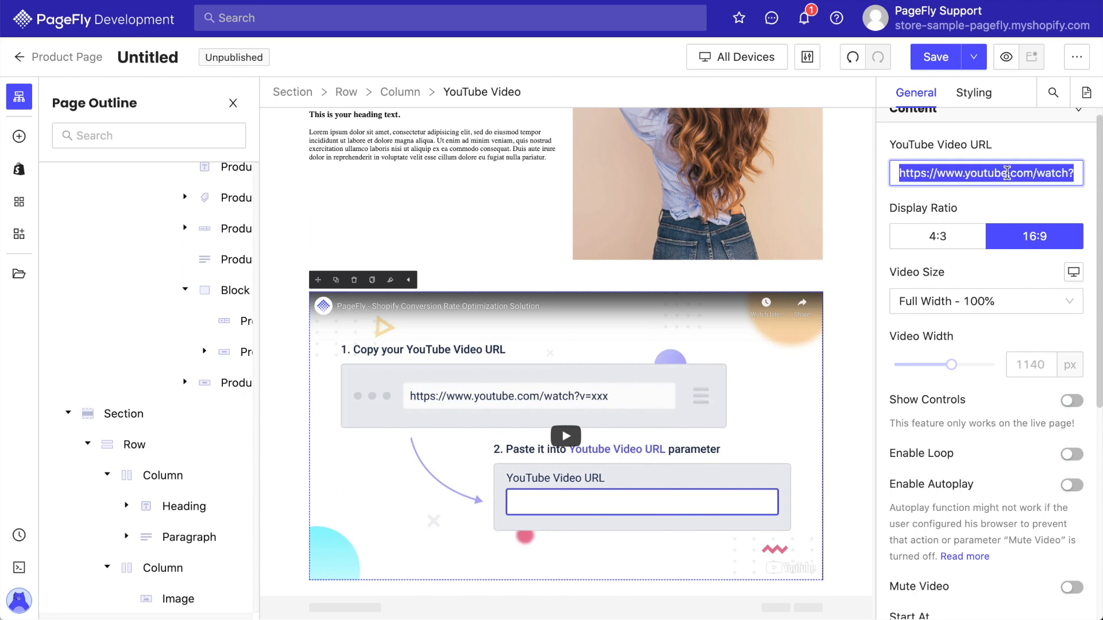
key("ctrl+v")
left_click(976, 202)
Save and publish the page, naming it Bearie bag.
left_click(974, 57)
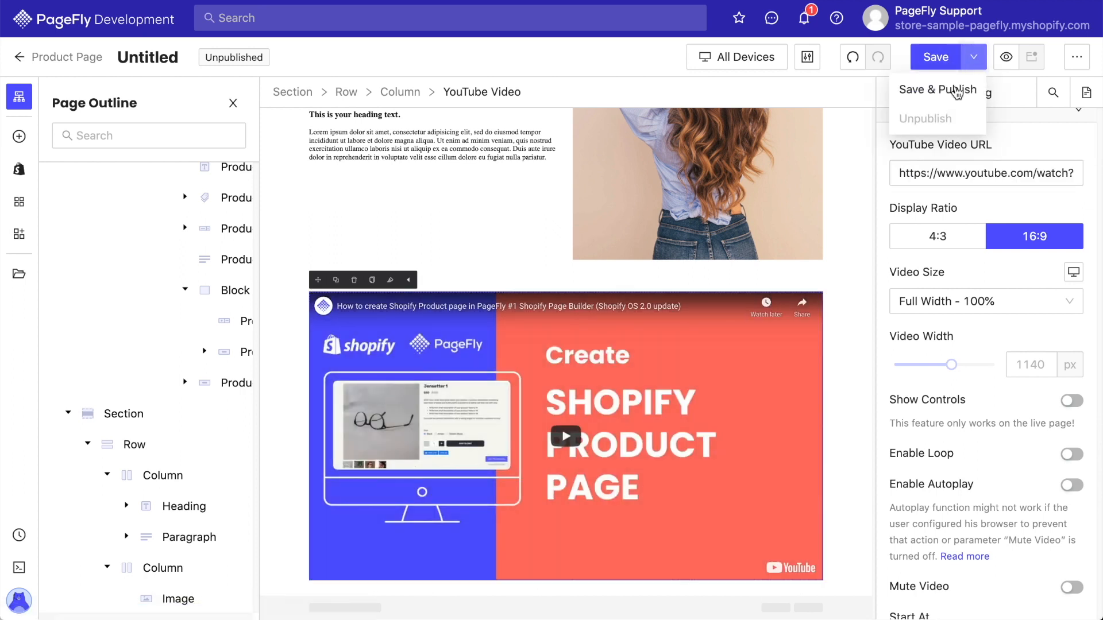
left_click(954, 87)
left_click(532, 319)
key("ctrl+a")
type("Bearie bag")
left_click(876, 439)
left_click(868, 557)
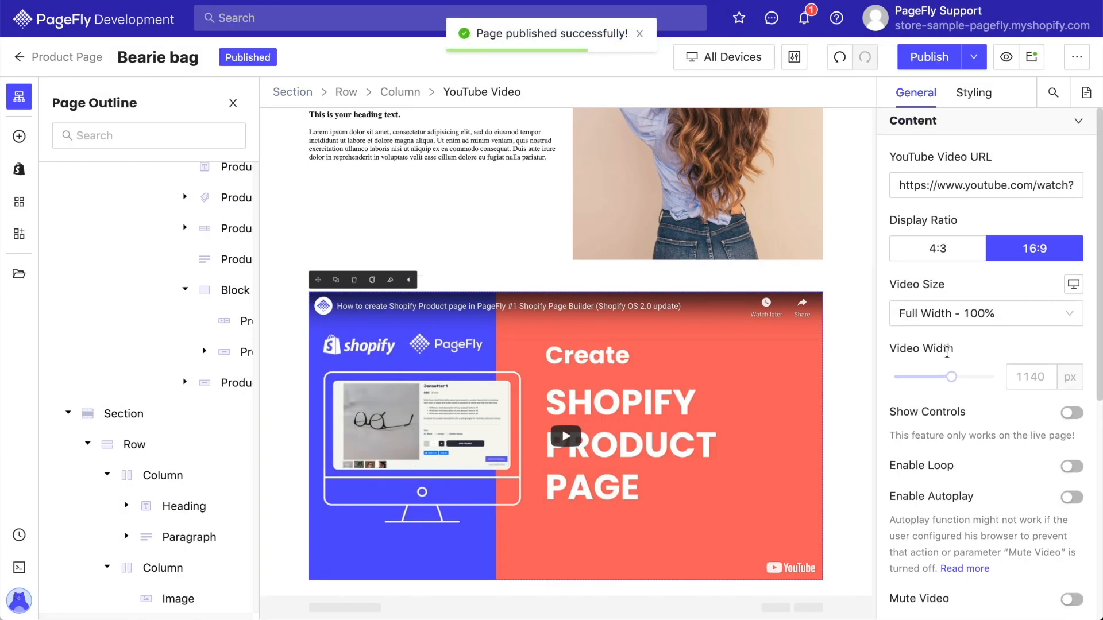
Open the published page in the live store and review it.
left_click(1029, 65)
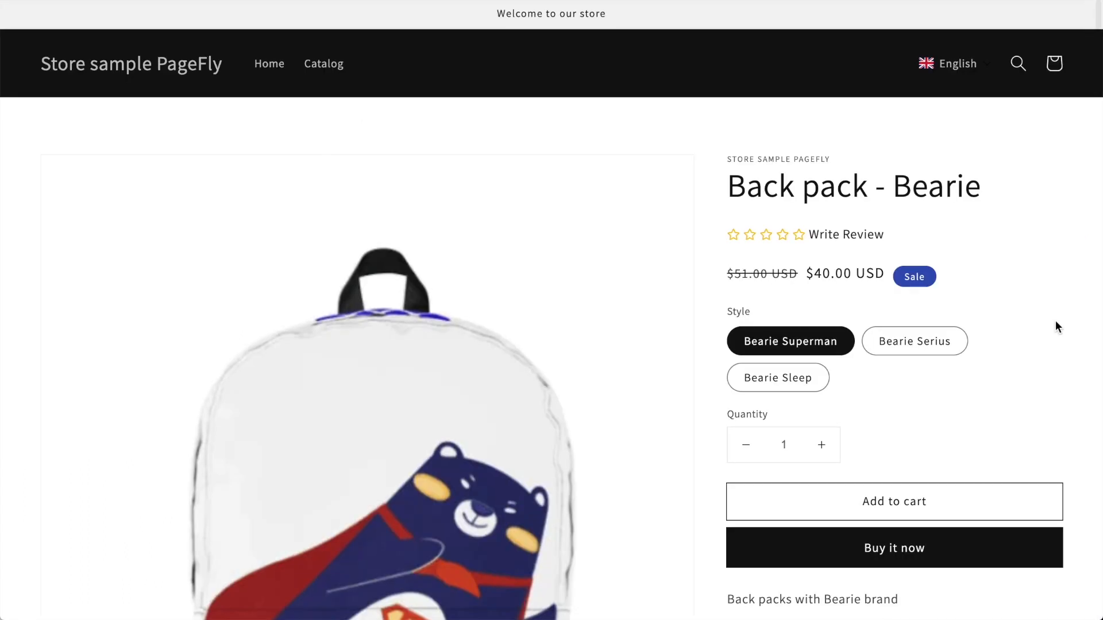
scroll(1057, 326, "down", 6)
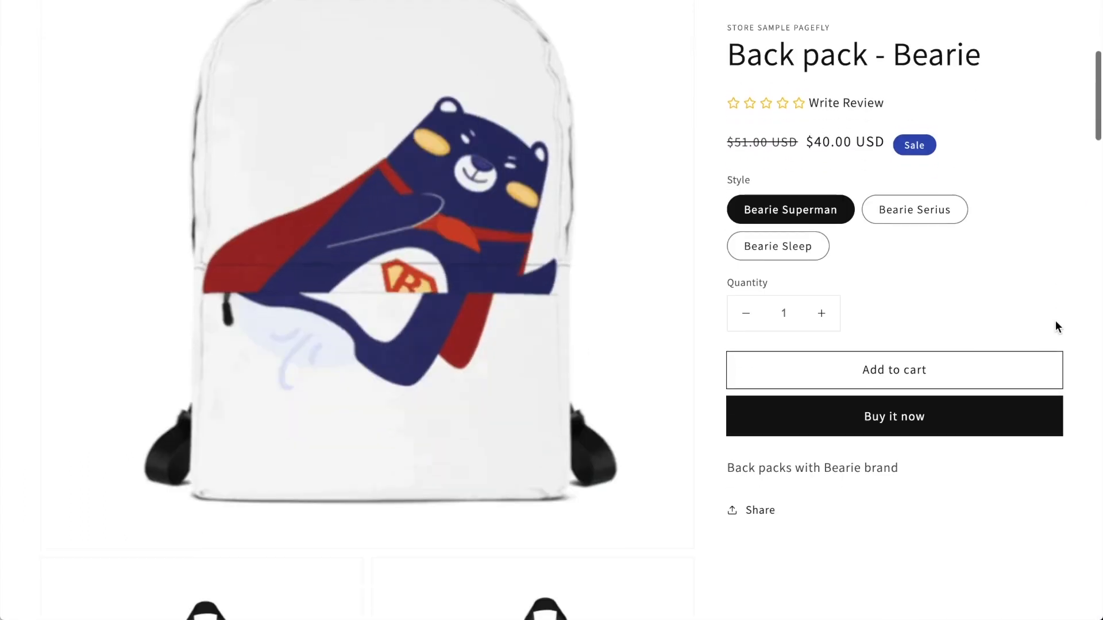
Scroll through the rest of the live product page to review its sections.
scroll(1056, 326, "down", 15)
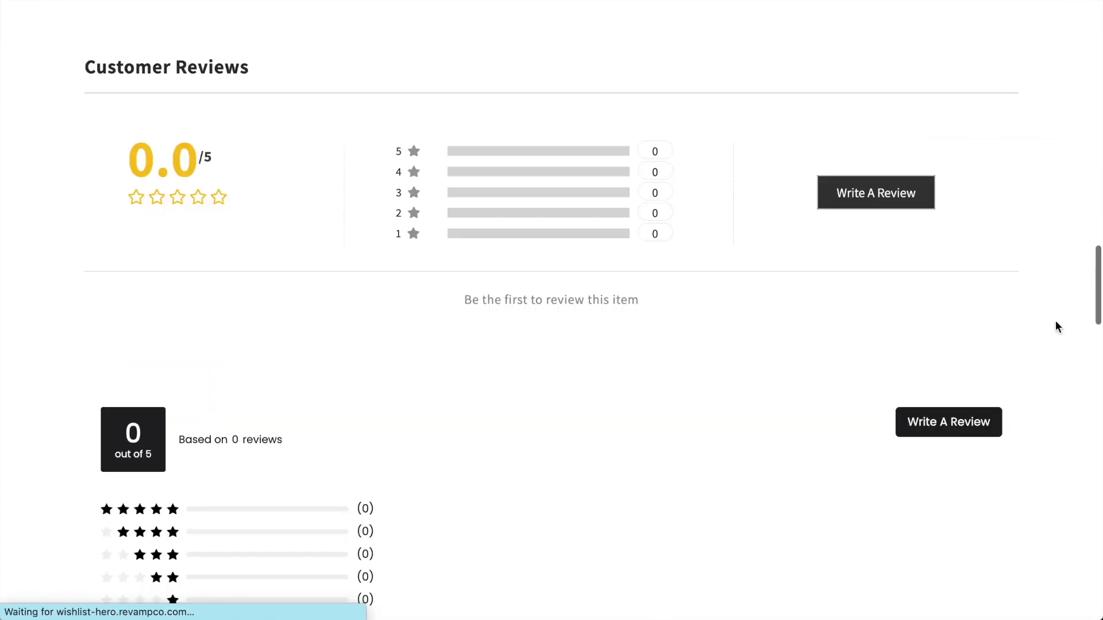
scroll(1056, 321, "down", 15)
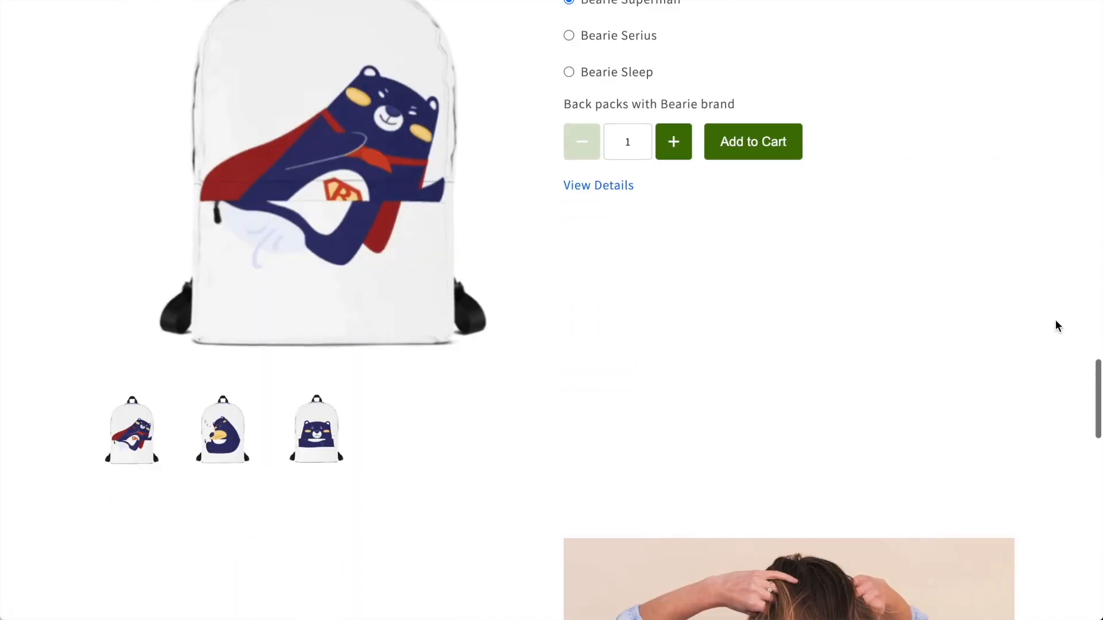
scroll(1056, 319, "down", 10)
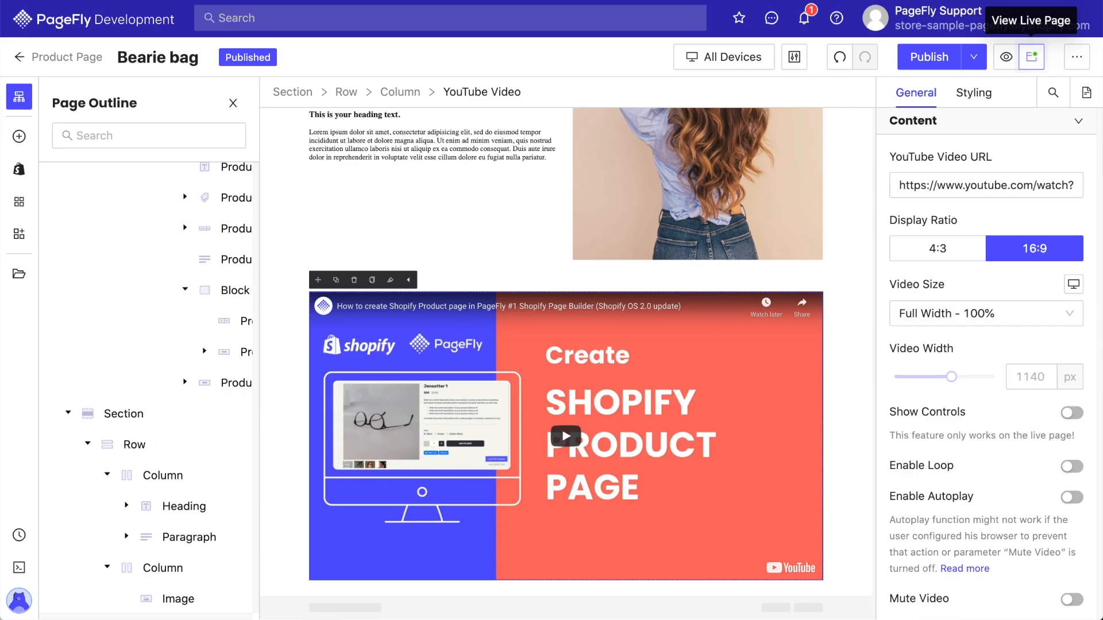
Open the page settings, turn off the Default product details theme section, and save the settings.
left_click(1076, 56)
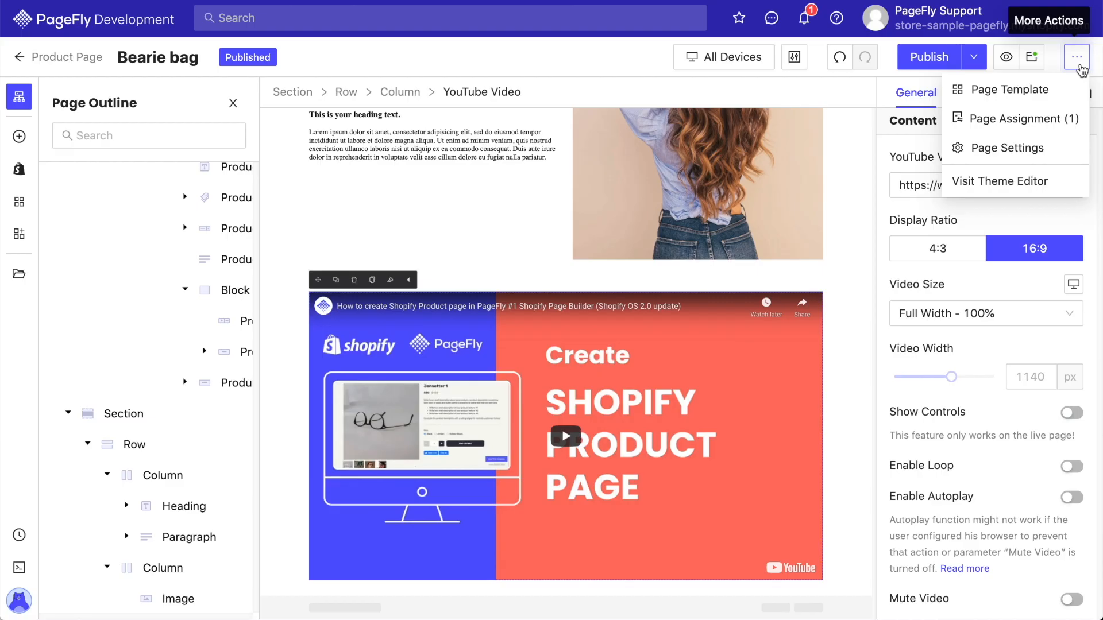
left_click(1031, 150)
scroll(761, 299, "down", 2)
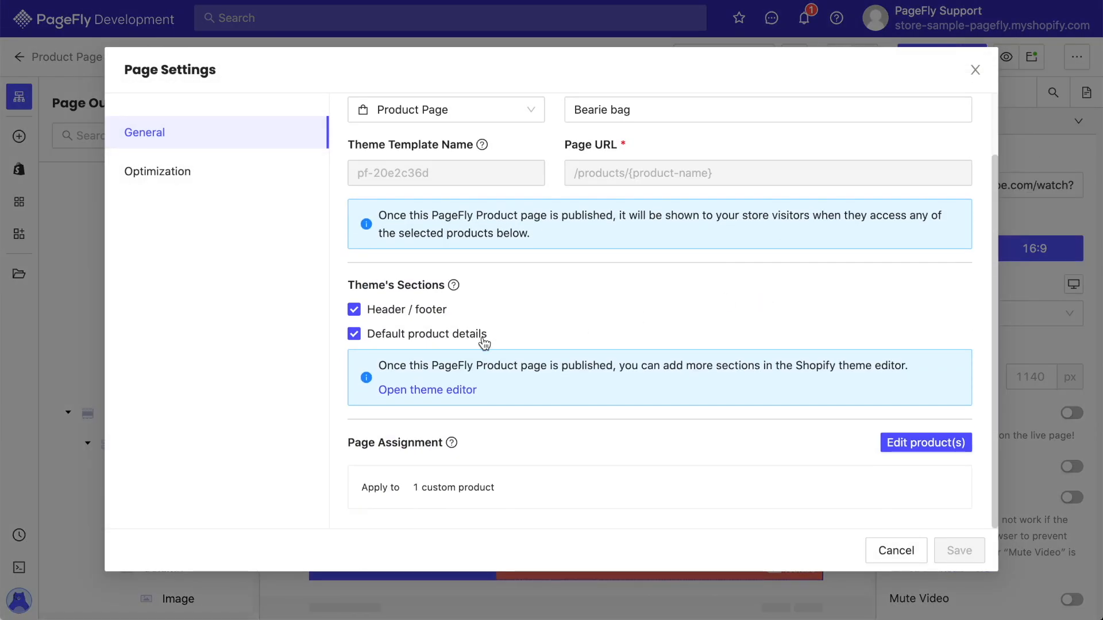
left_click(469, 341)
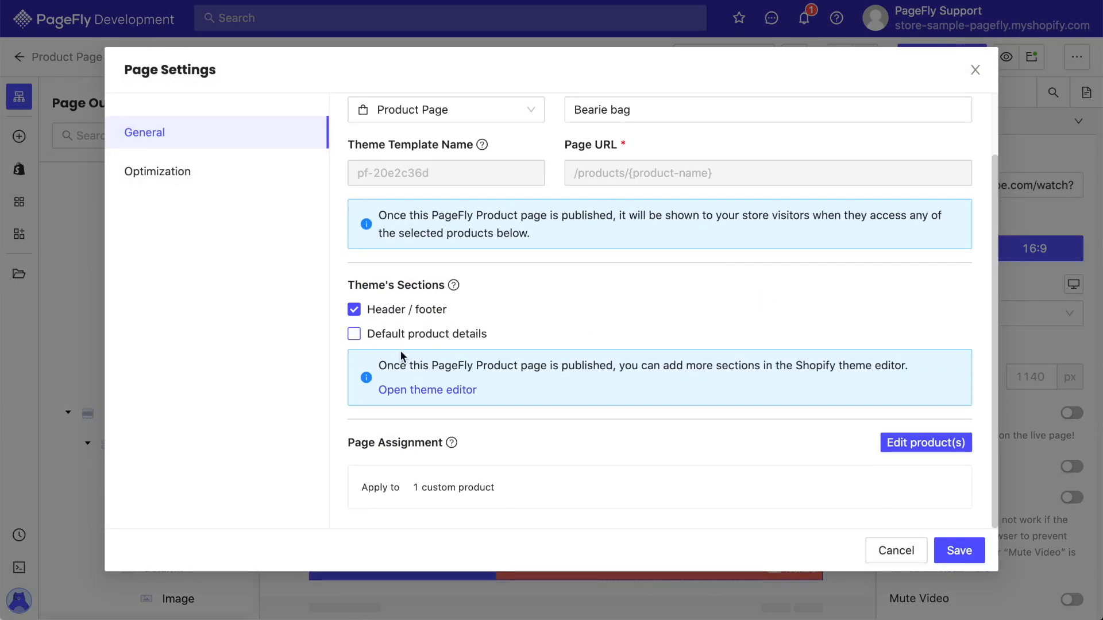
left_click(973, 555)
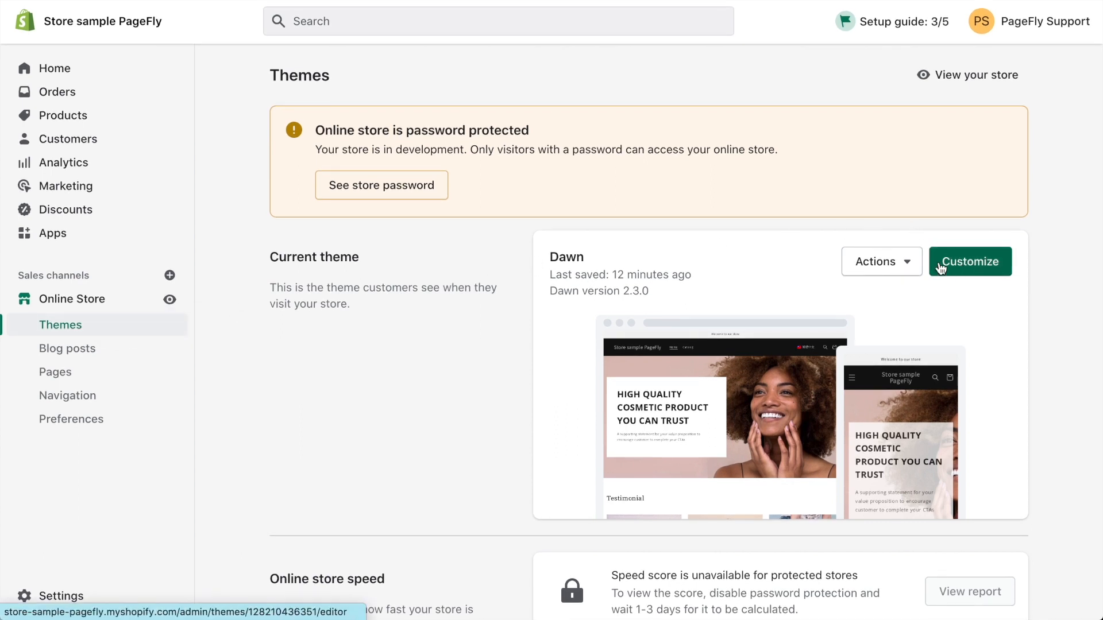
Open the theme customizer and switch to the pf-20e2c36d product template.
left_click(967, 262)
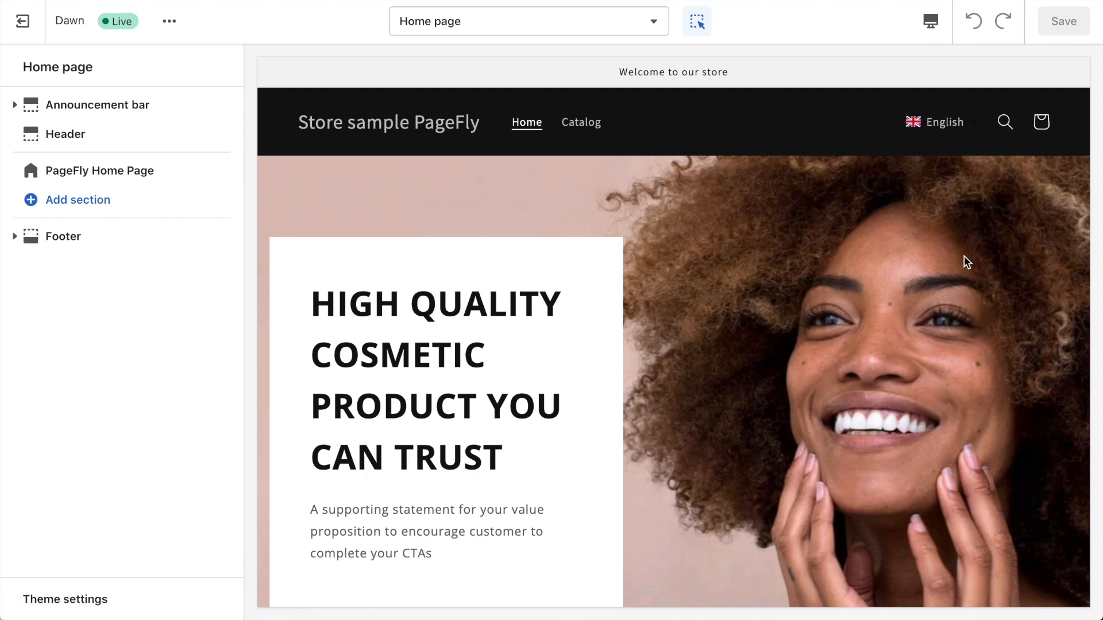
left_click(590, 27)
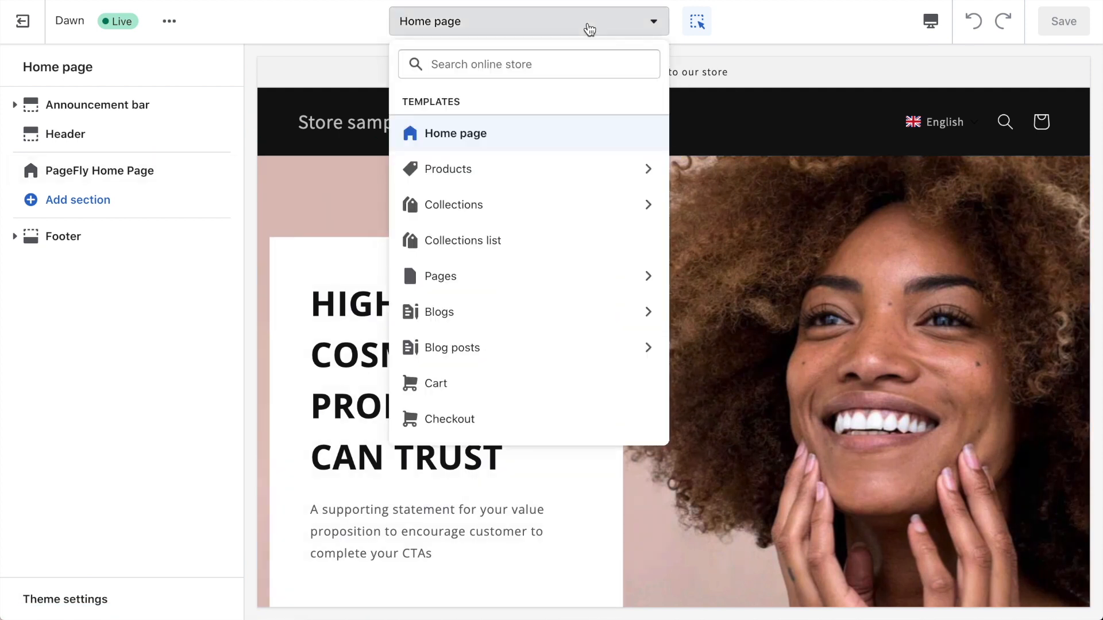
left_click(523, 169)
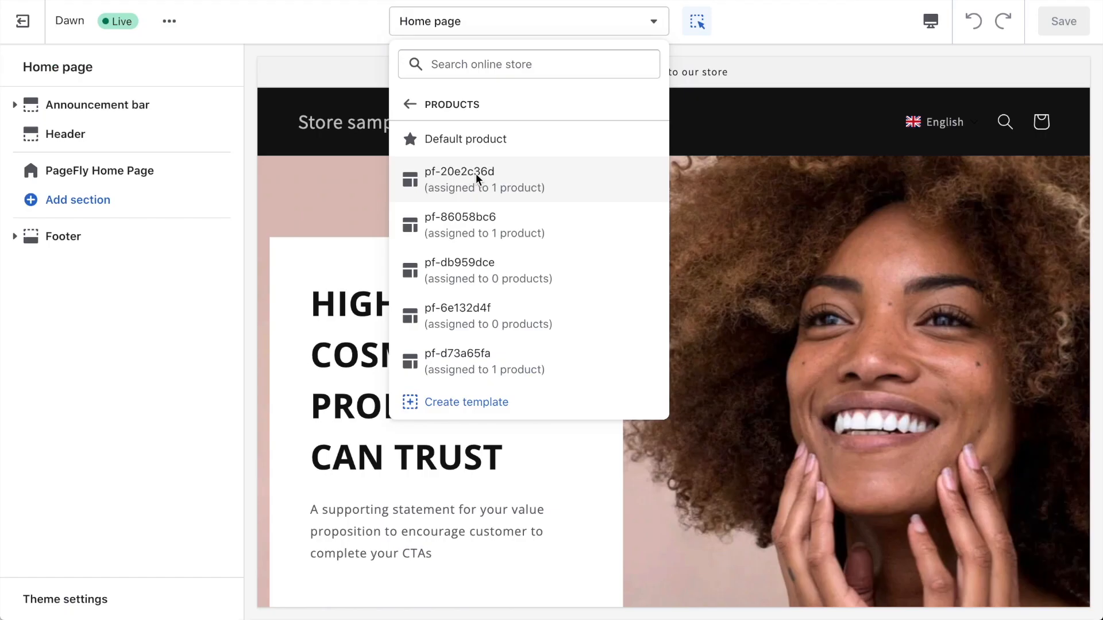
left_click(476, 174)
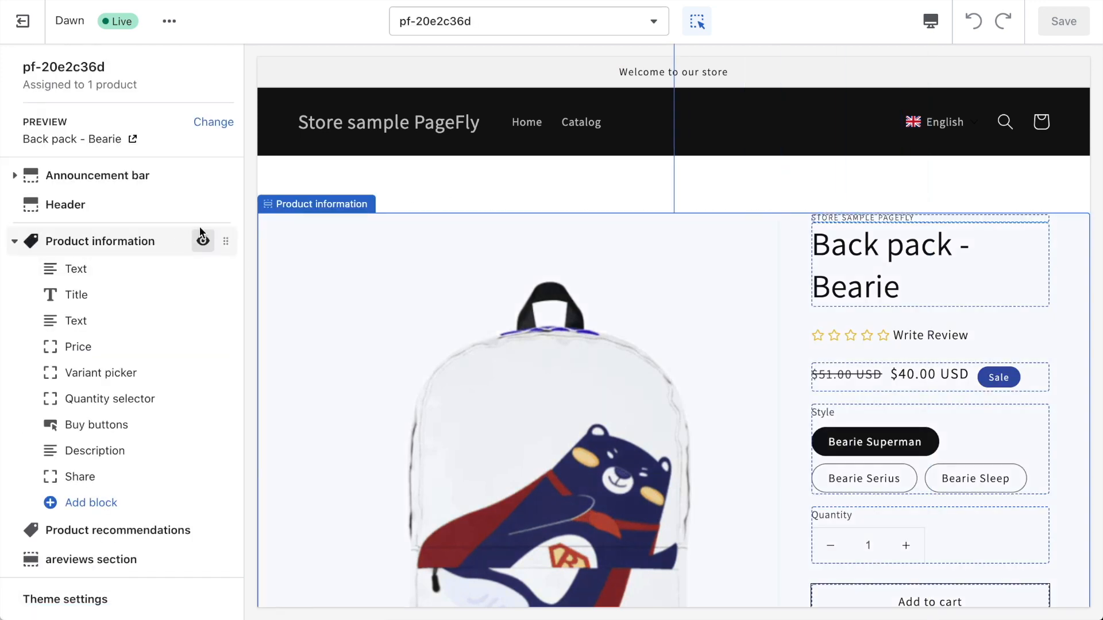
Hide the Product information section in the product template.
left_click(202, 241)
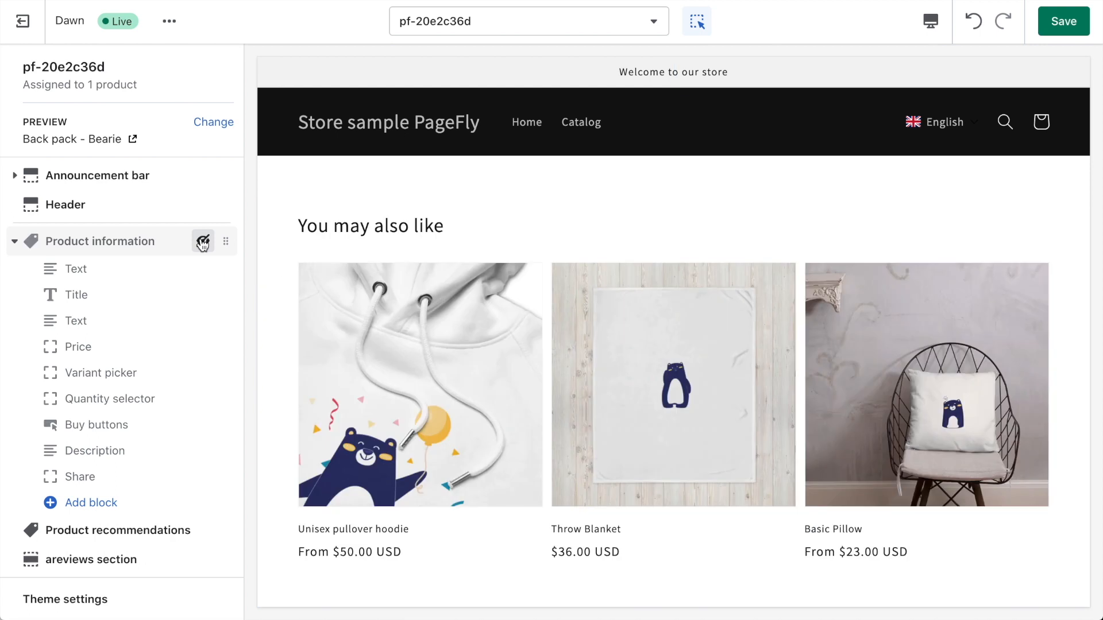
scroll(185, 335, "down", 3)
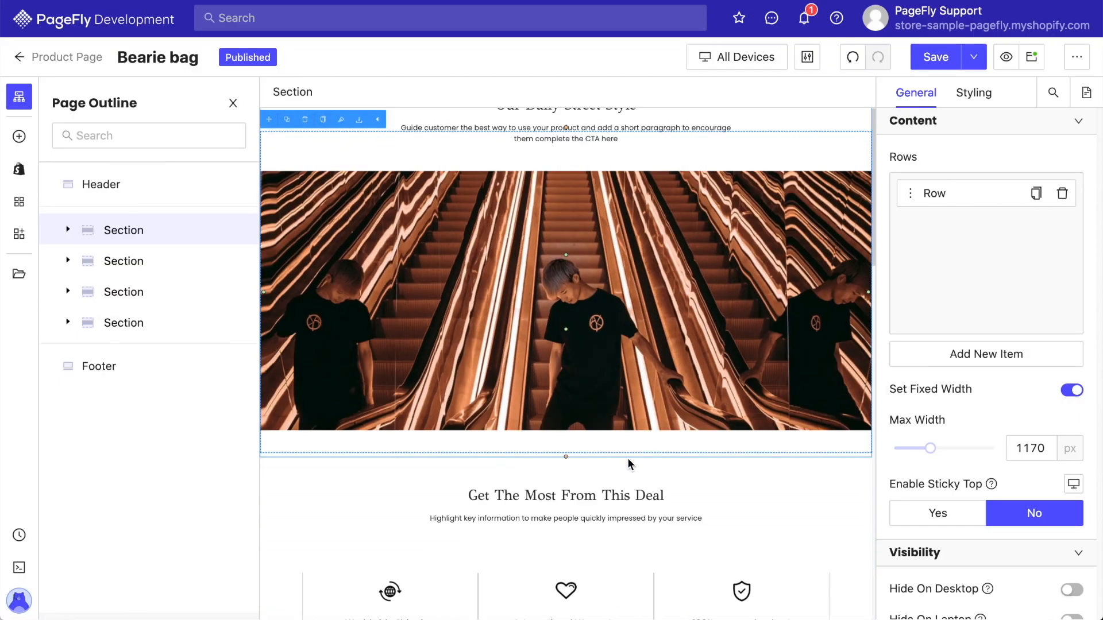
scroll(630, 465, "down", 10)
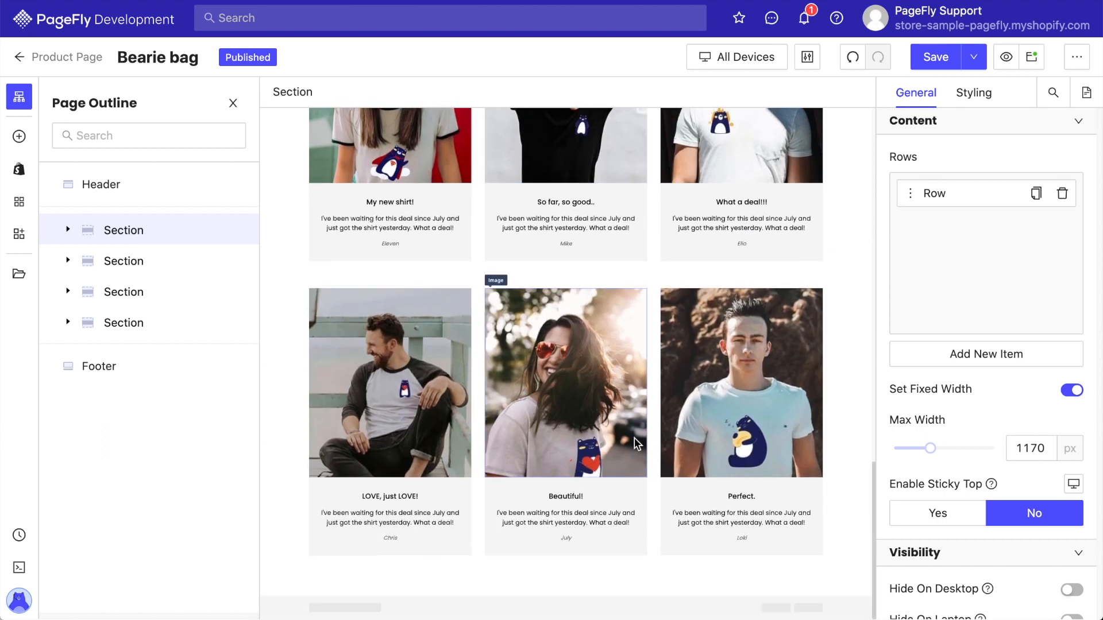
Save the PageFly page in the PageFly editor.
left_click(974, 56)
left_click(937, 90)
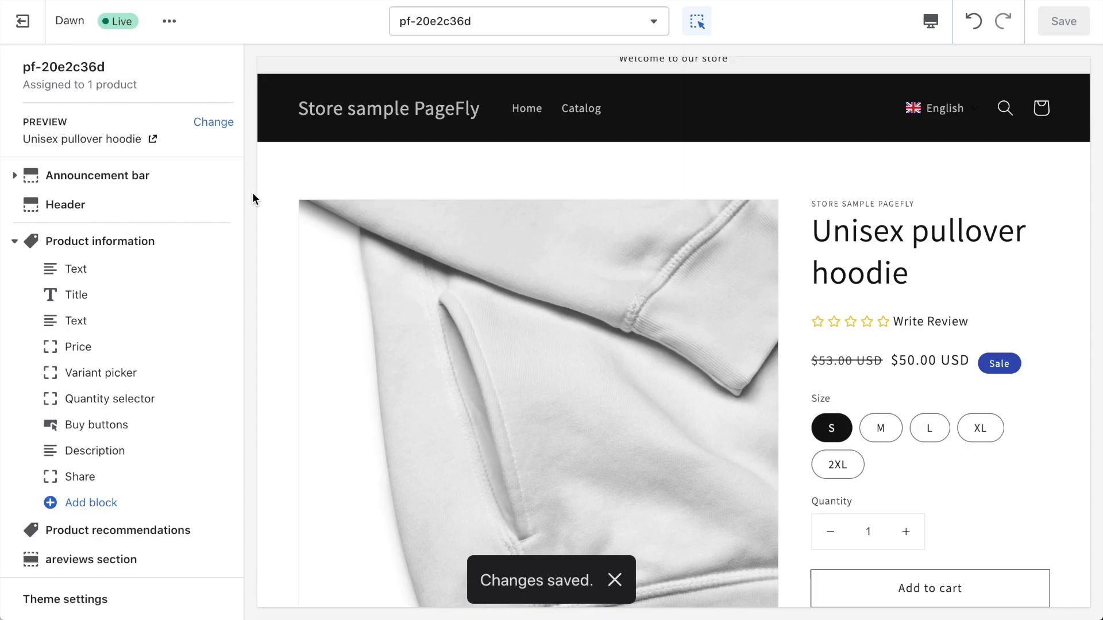
Move the PageFly Page 20e2c36d section up to sit directly below Product information and save the template.
scroll(225, 234, "down", 3)
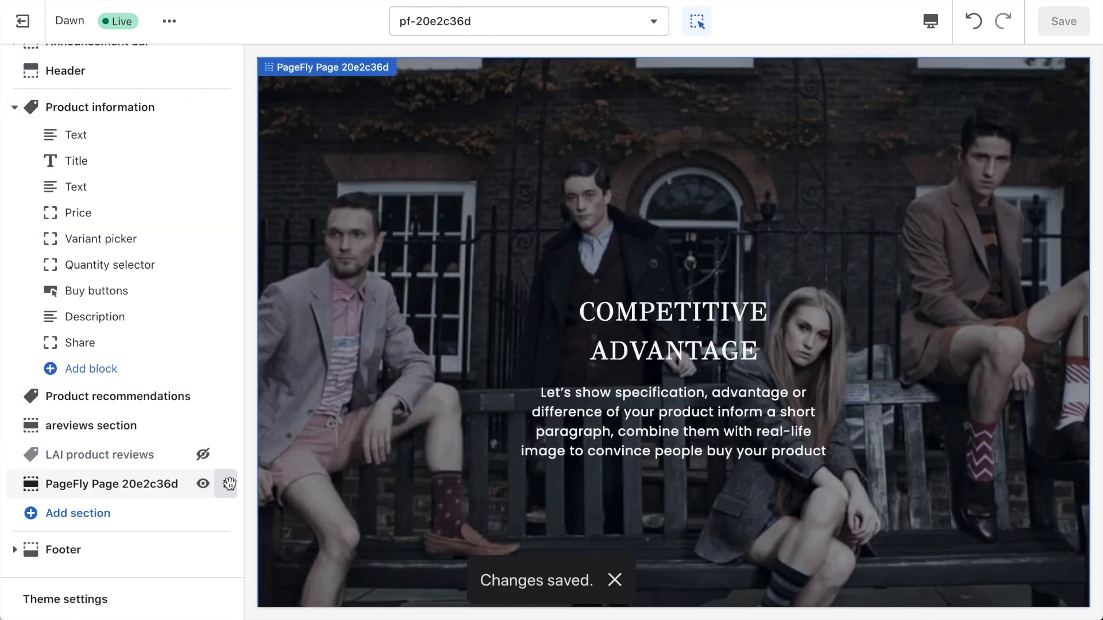
left_click_drag(229, 484, 212, 394)
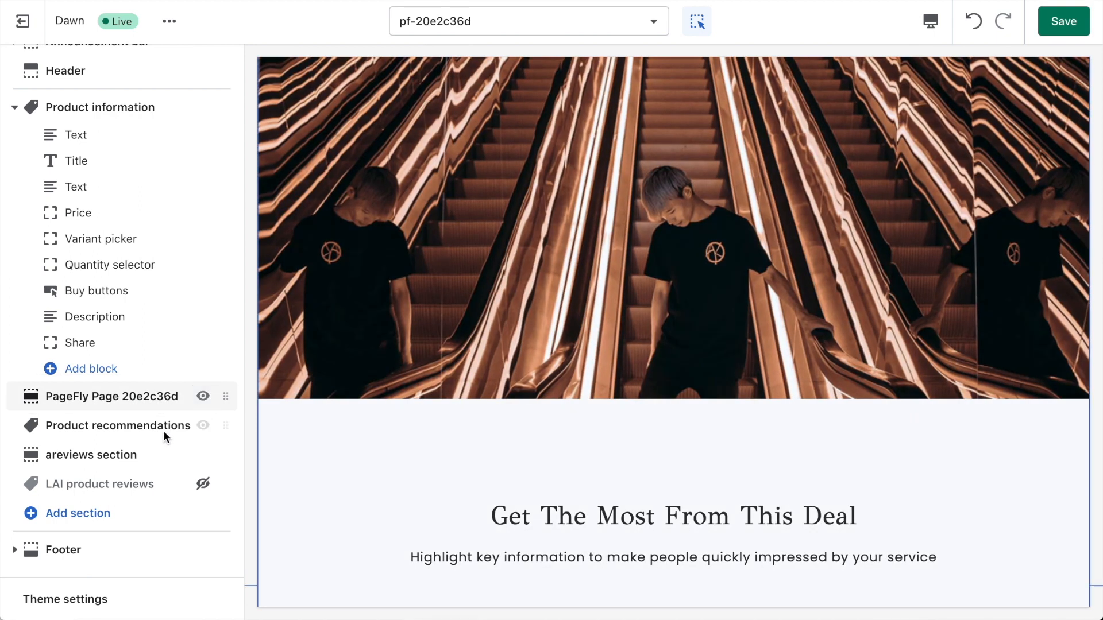
mouse_move(222, 452)
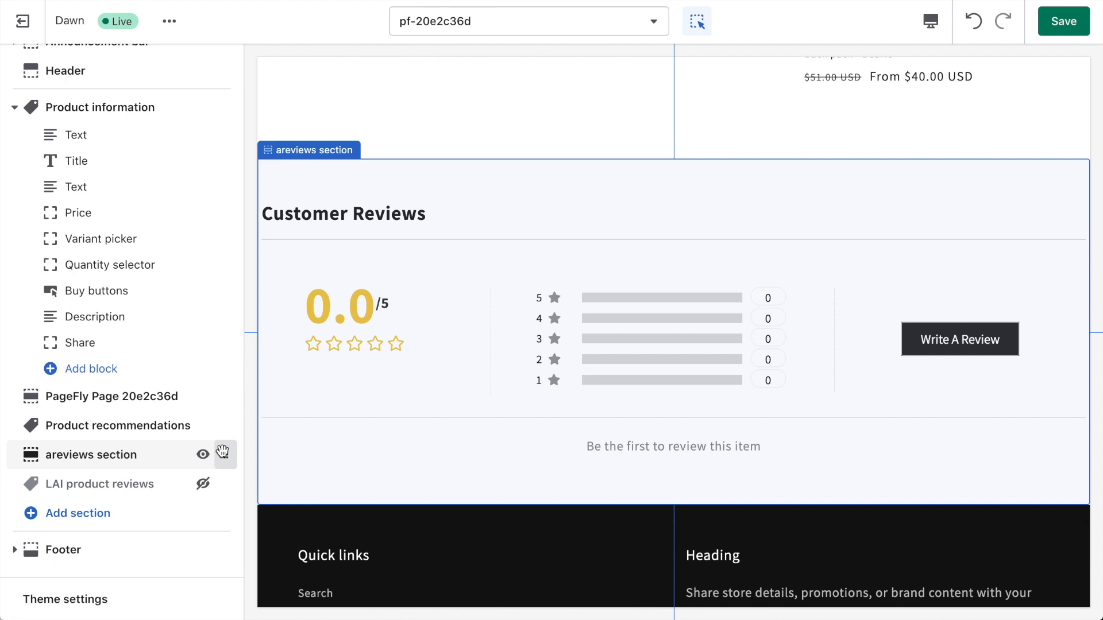
left_click(163, 389)
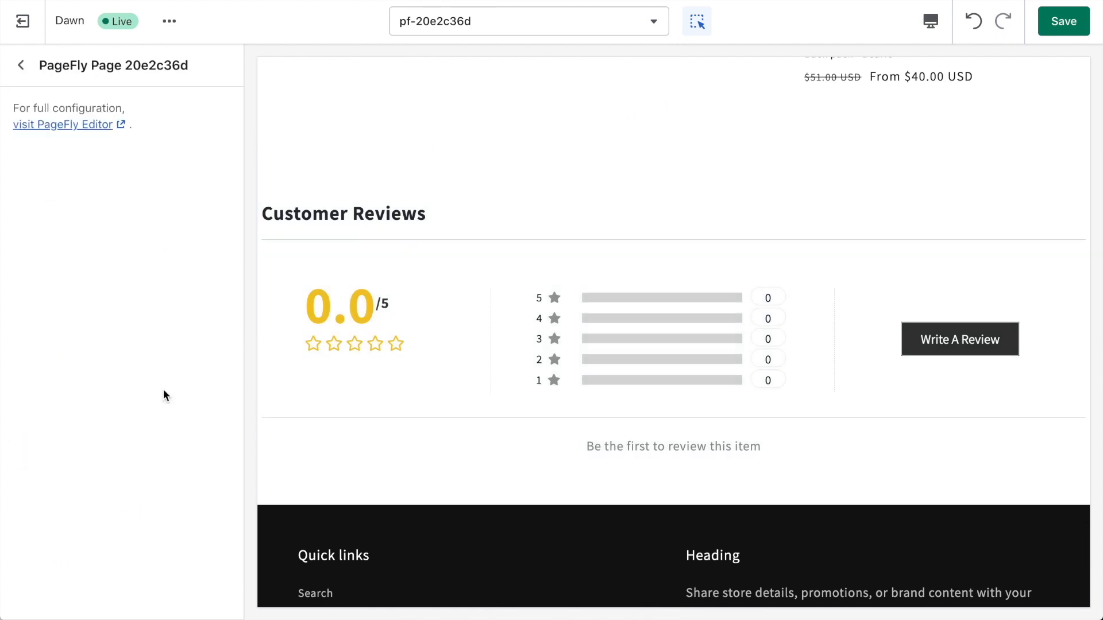
scroll(377, 307, "up", 10)
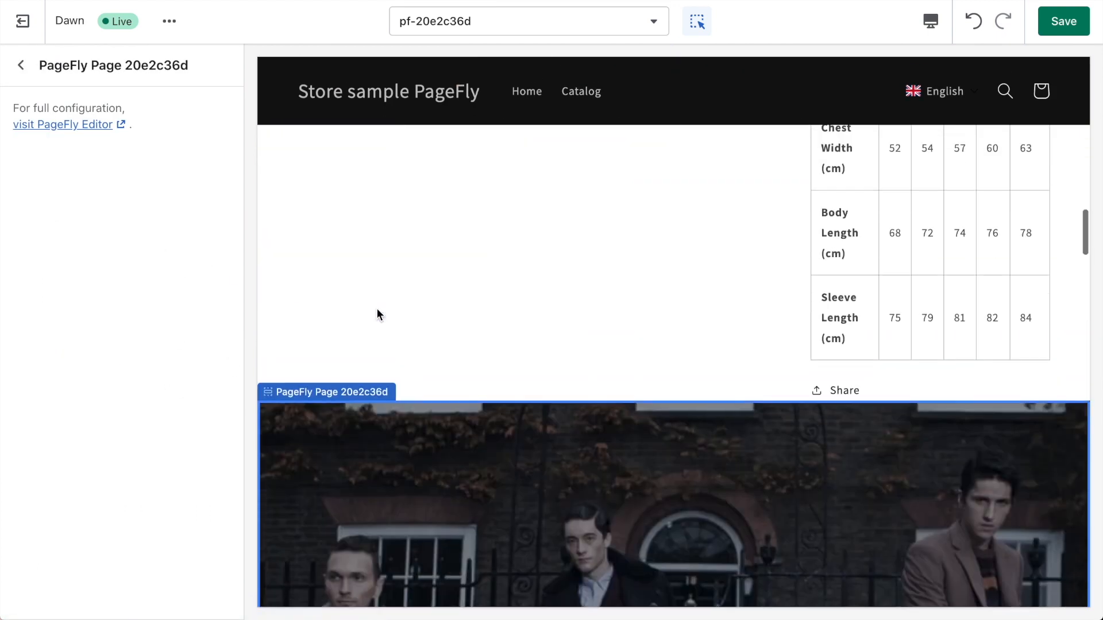
left_click(1063, 21)
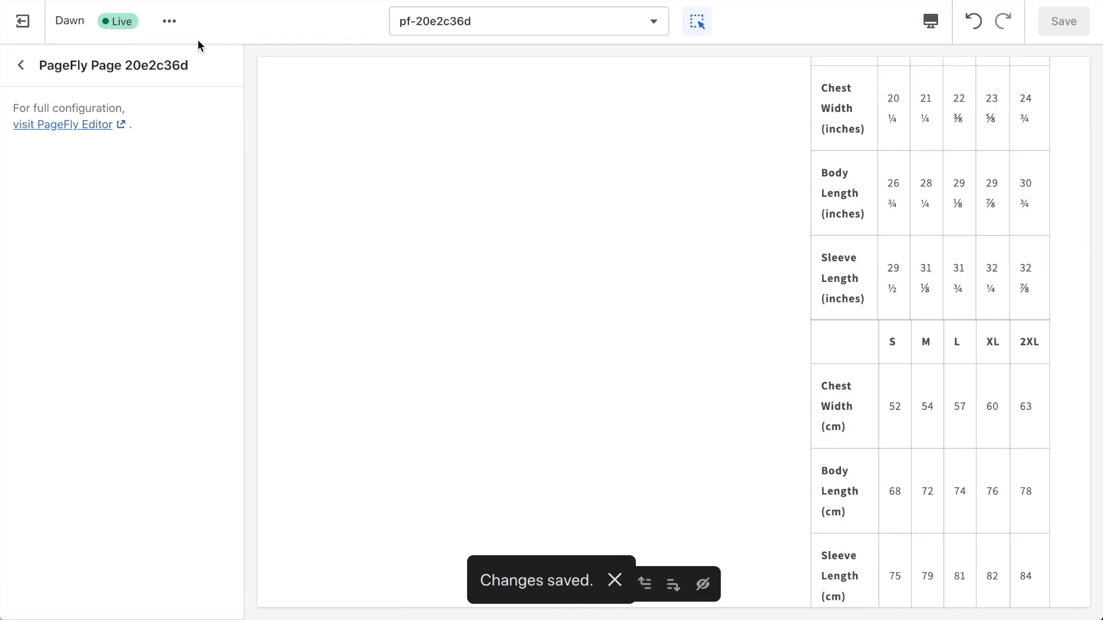
View the live store and scroll through the product page to review the PageFly content.
left_click(168, 23)
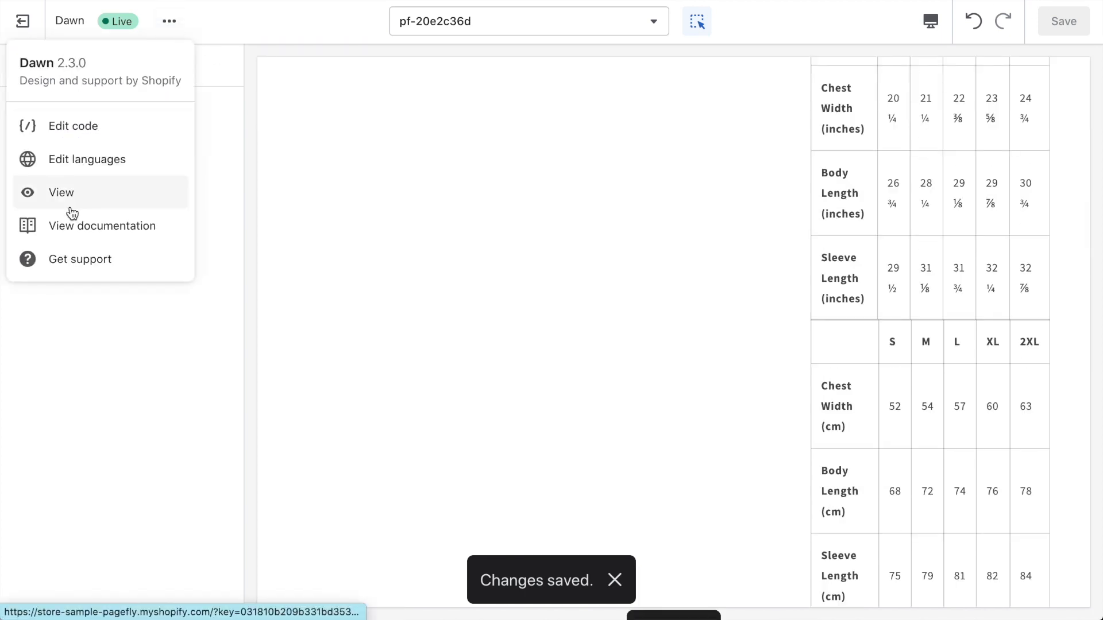
left_click(111, 187)
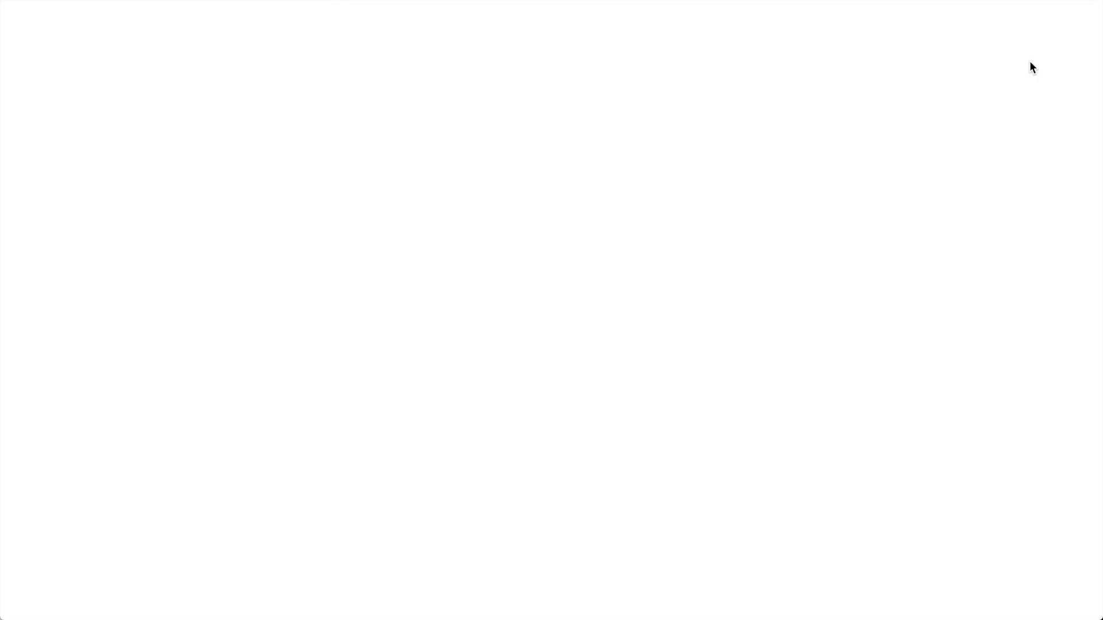
scroll(1018, 322, "down", 15)
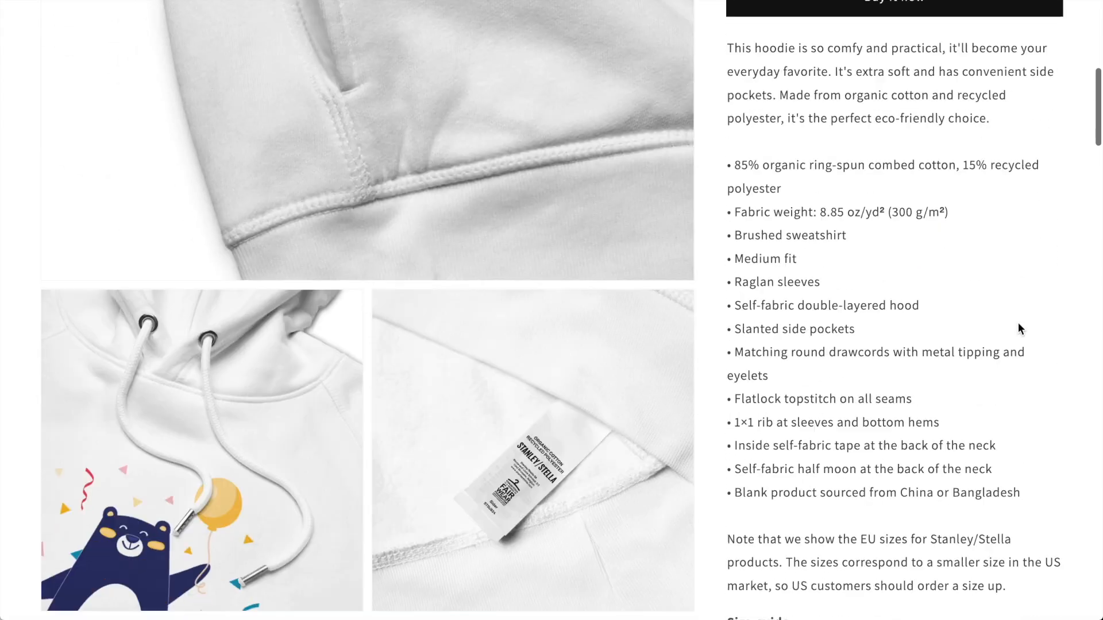
scroll(1018, 323, "down", 15)
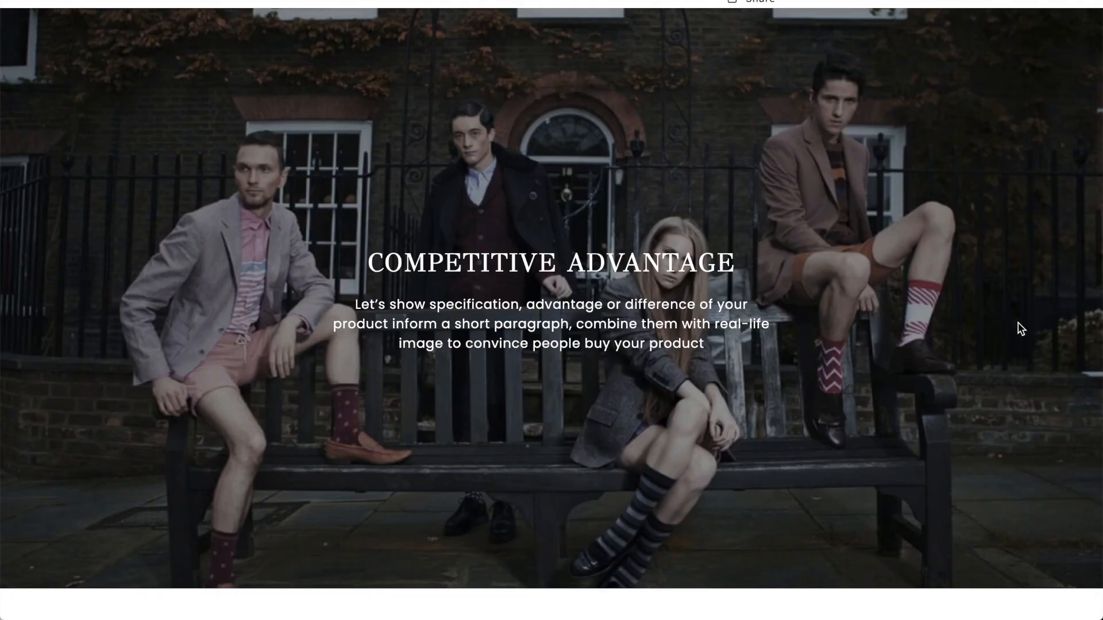
scroll(1018, 324, "down", 15)
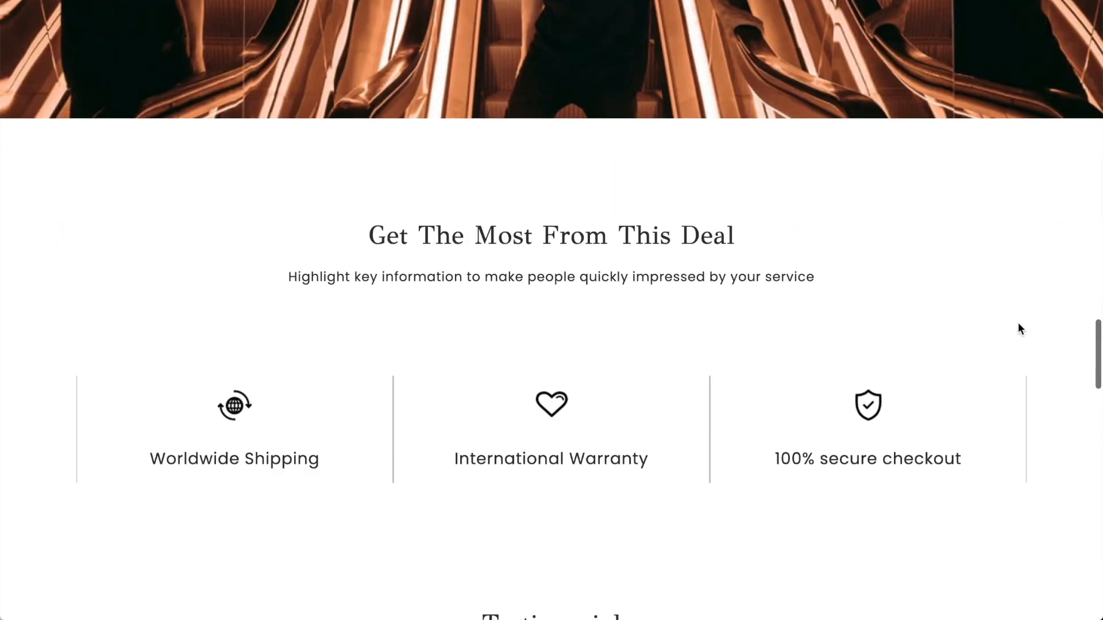
scroll(1019, 328, "down", 15)
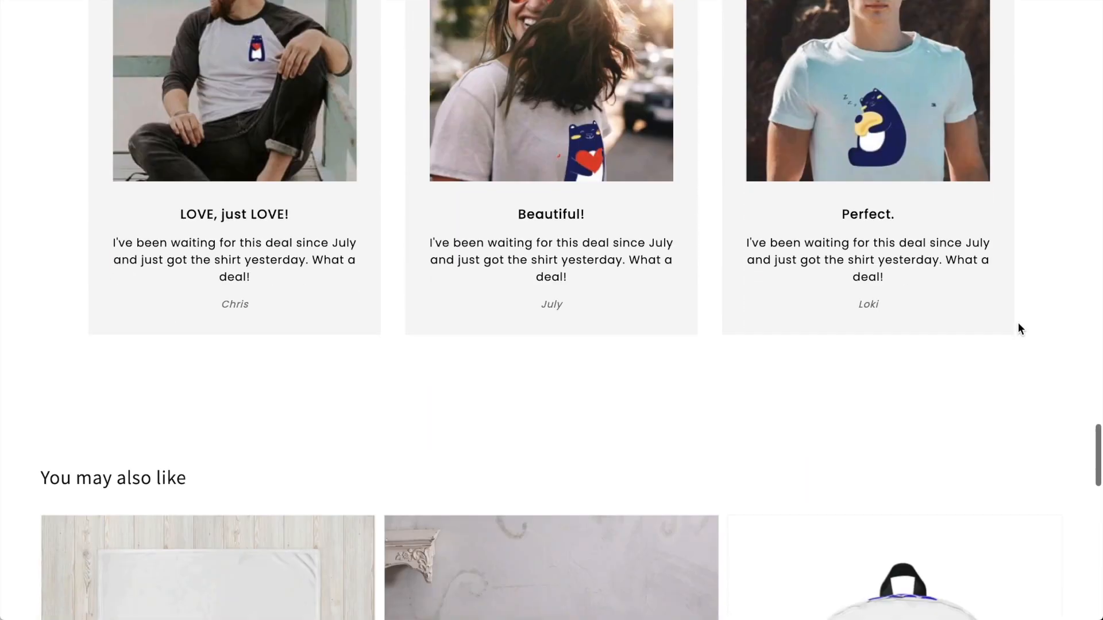